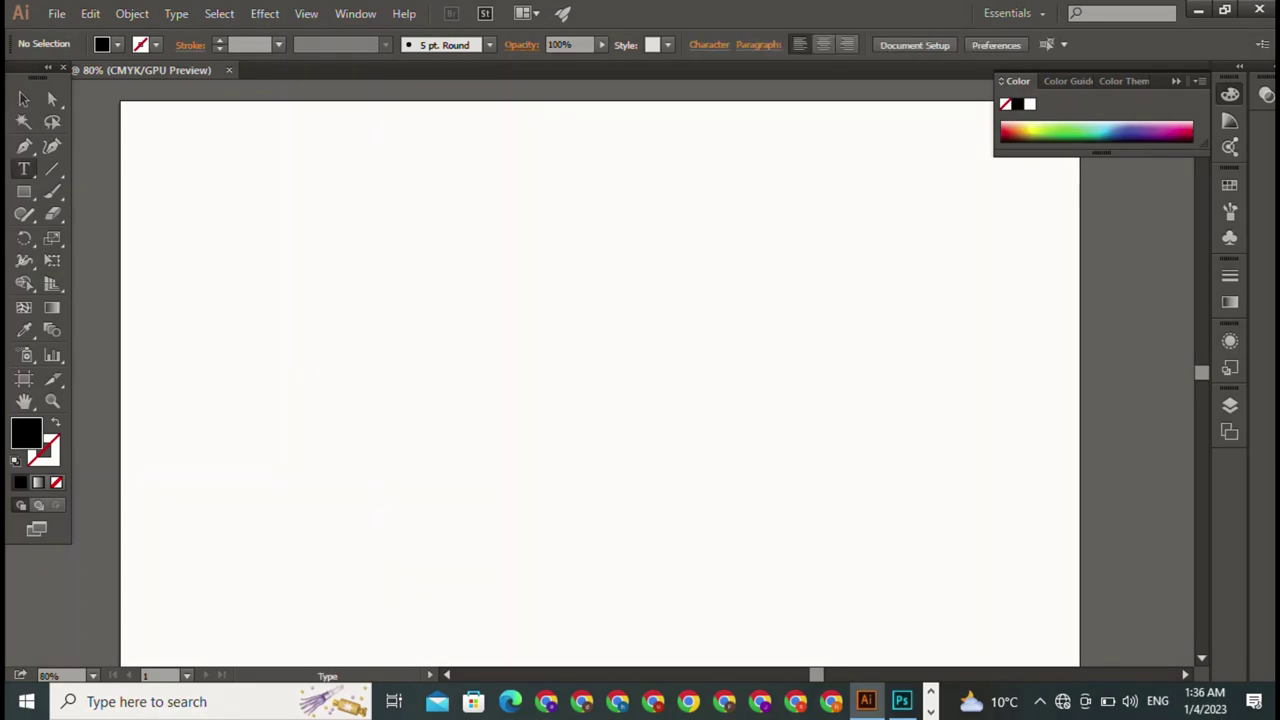
Type 'AFS' in the Capture it font, enlarge it to about 263 pt and move it right
left_click(460, 170)
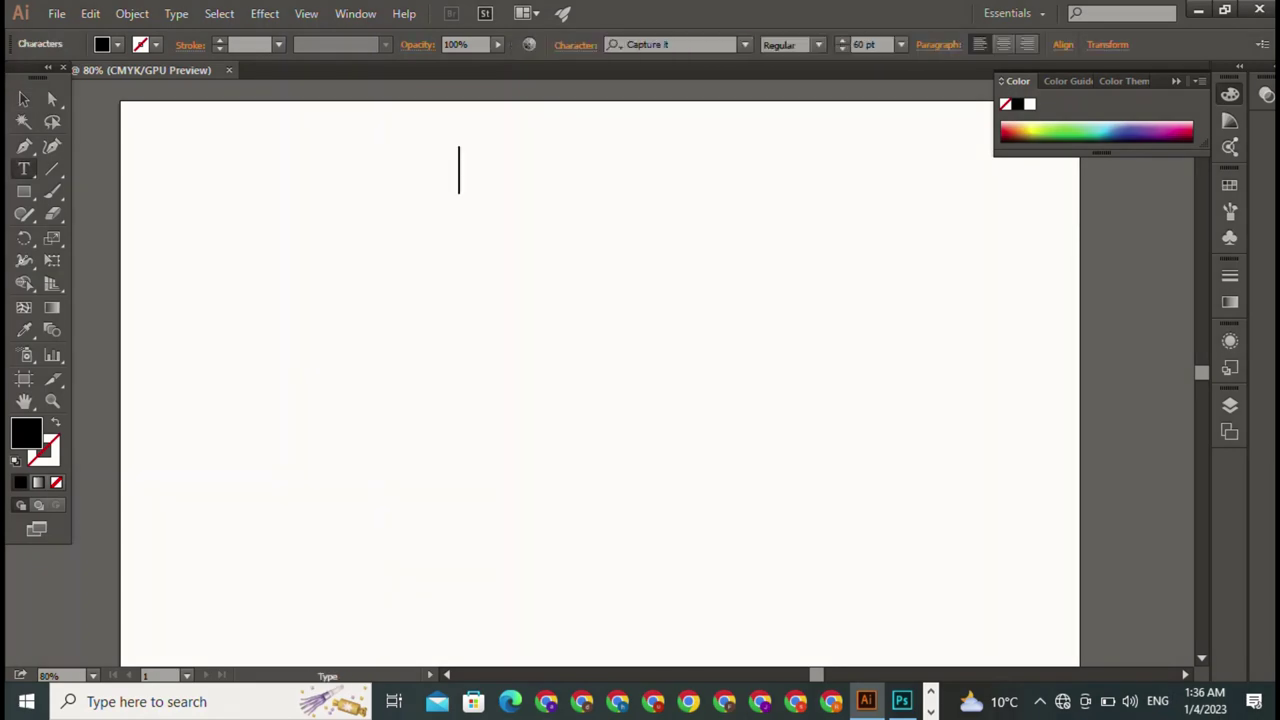
type("AF")
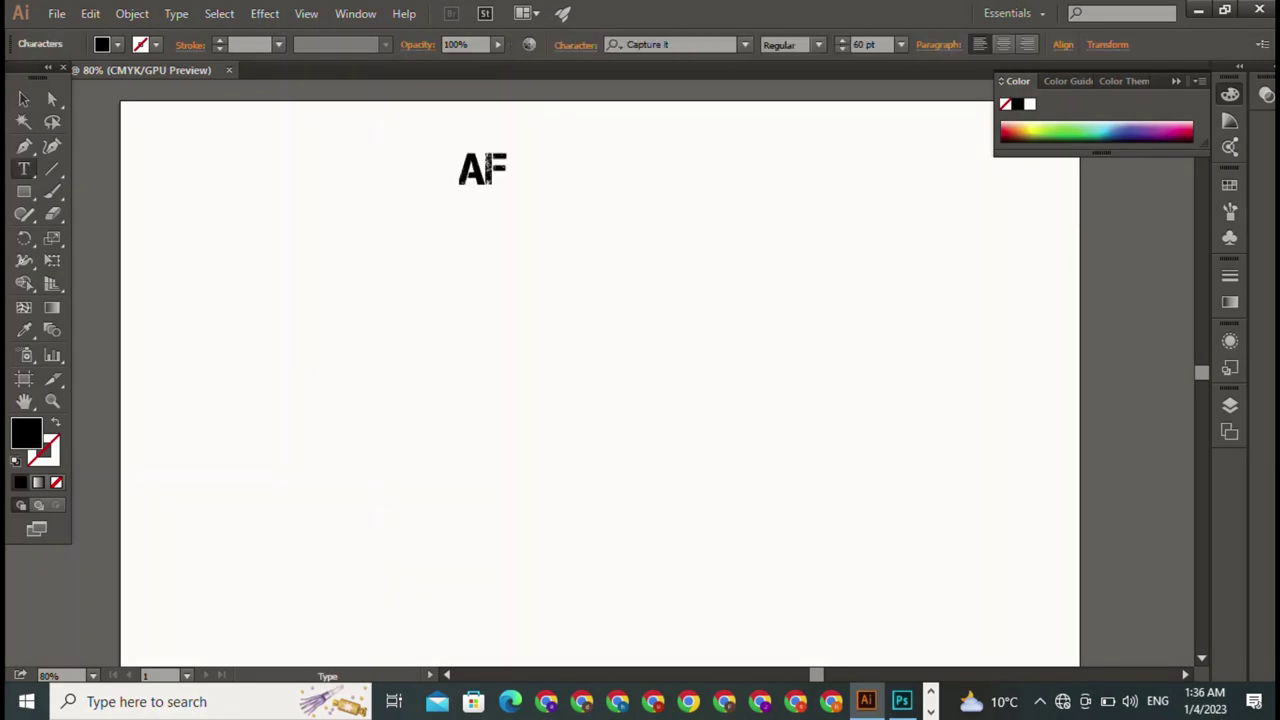
type("S")
key("Escape")
key("Escape")
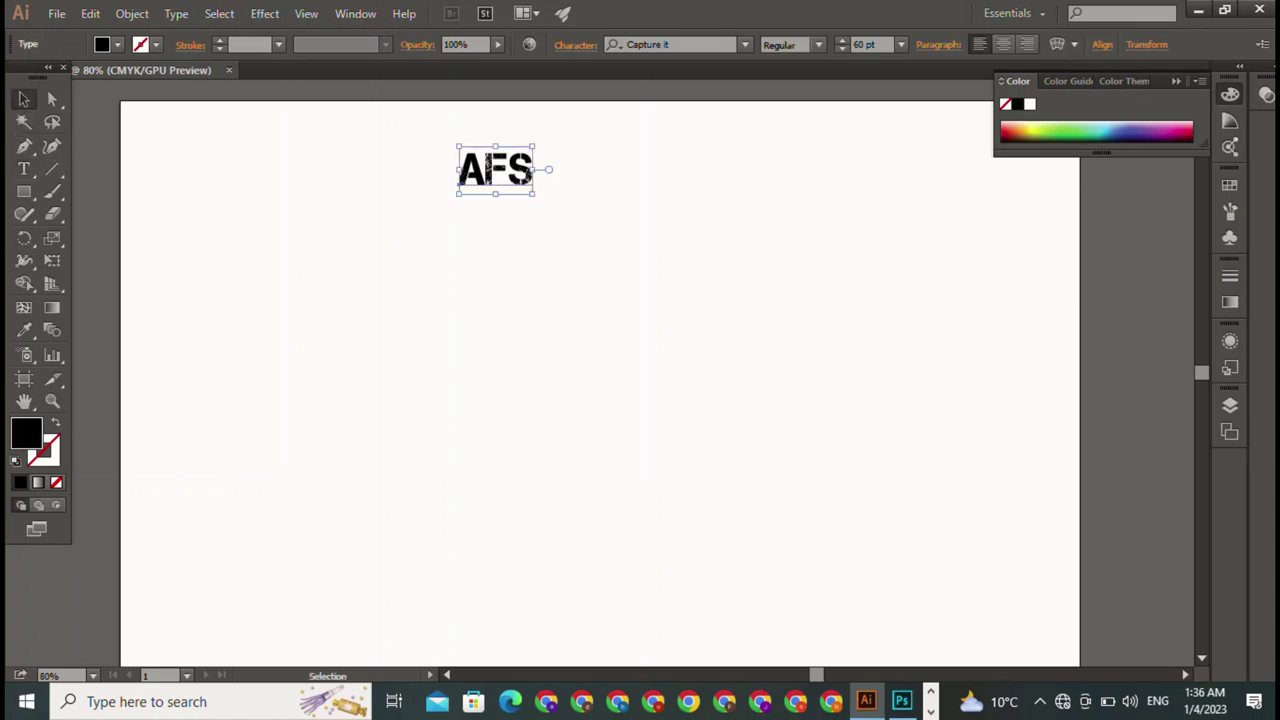
left_click_drag(534, 193, 782, 354)
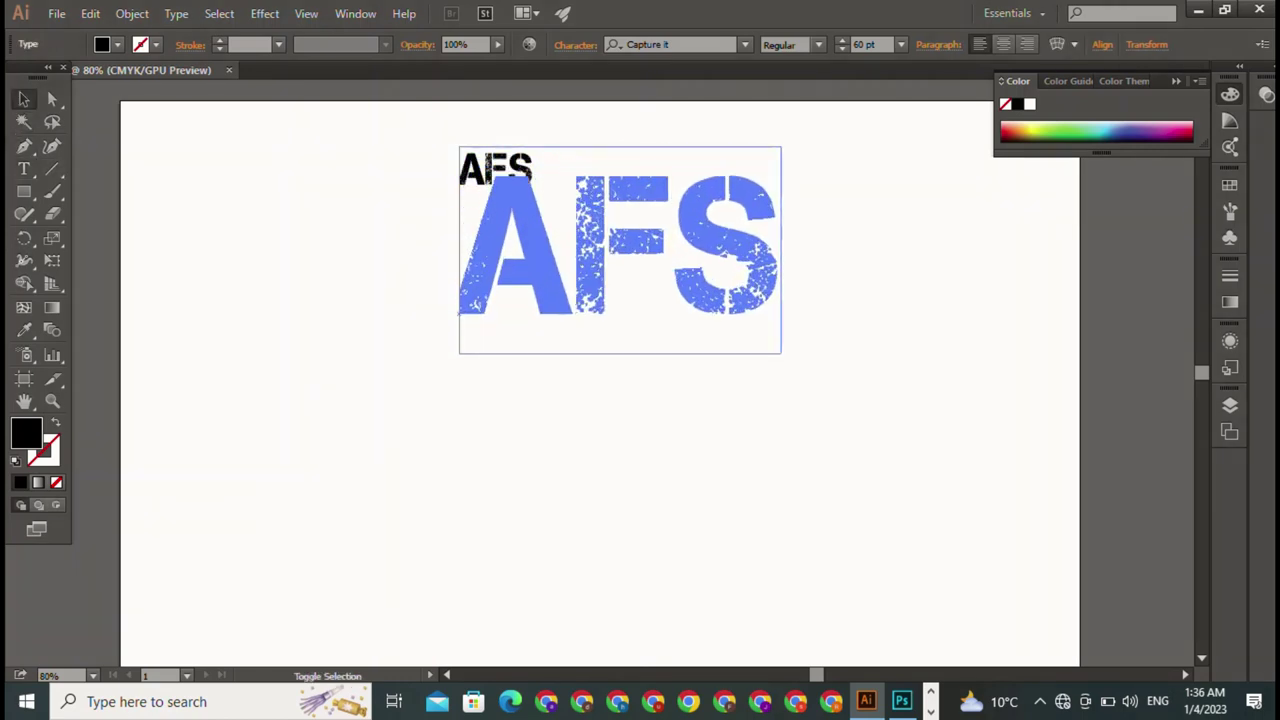
mouse_move(620, 240)
left_mouse_down()
mouse_move(630, 360)
mouse_move(935, 309)
left_mouse_up()
left_click(900, 520)
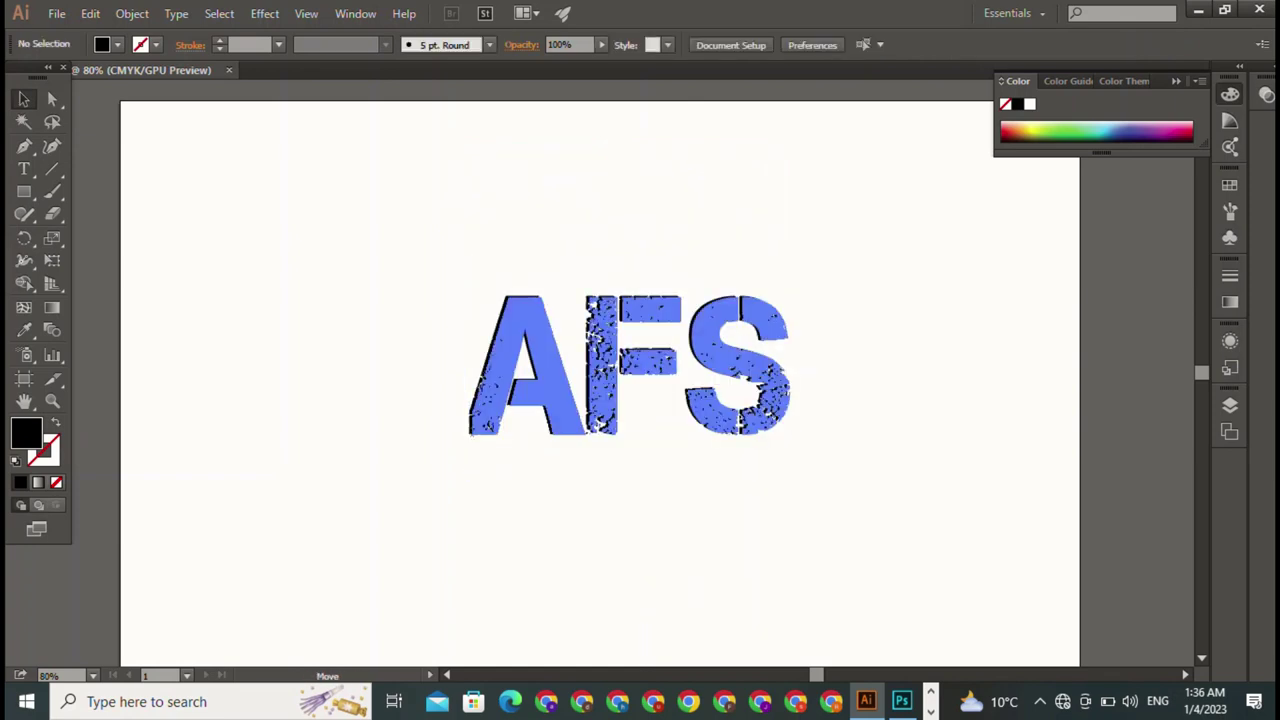
left_click(600, 520)
Draw a circle left of the AFS text and remove its fill
left_click_drag(24, 191, 100, 234)
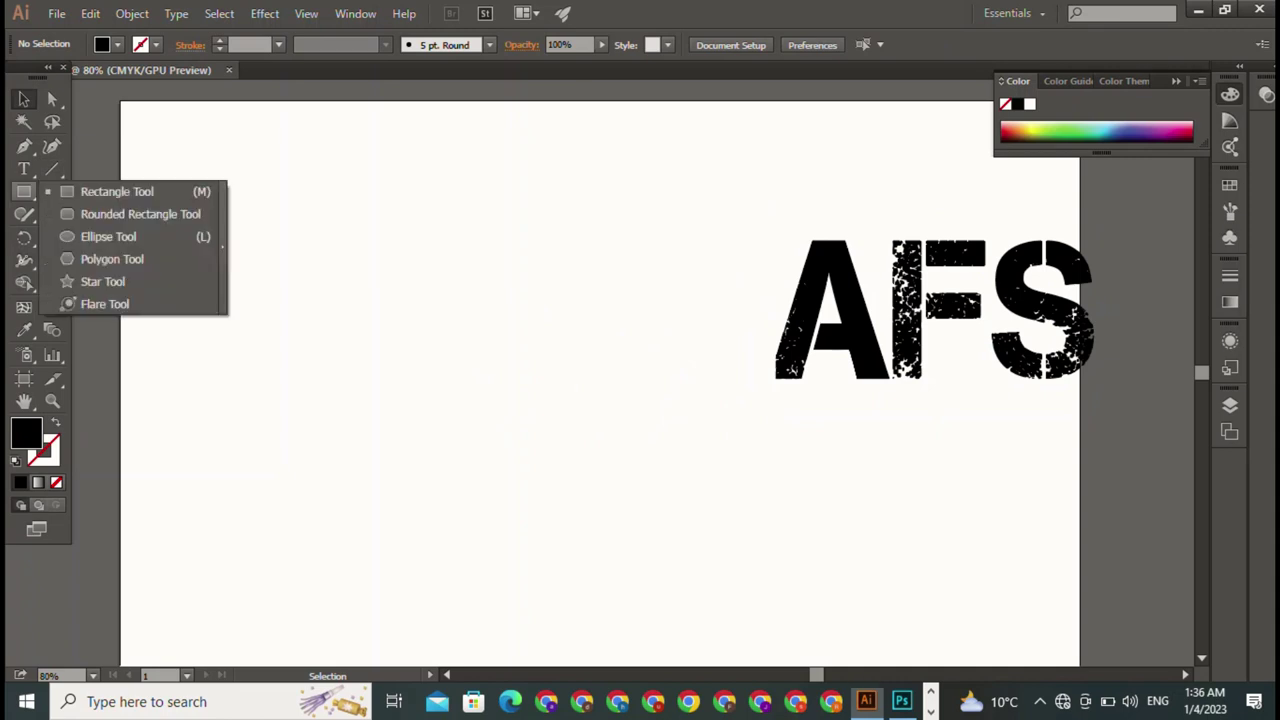
left_click_drag(335, 179, 598, 441)
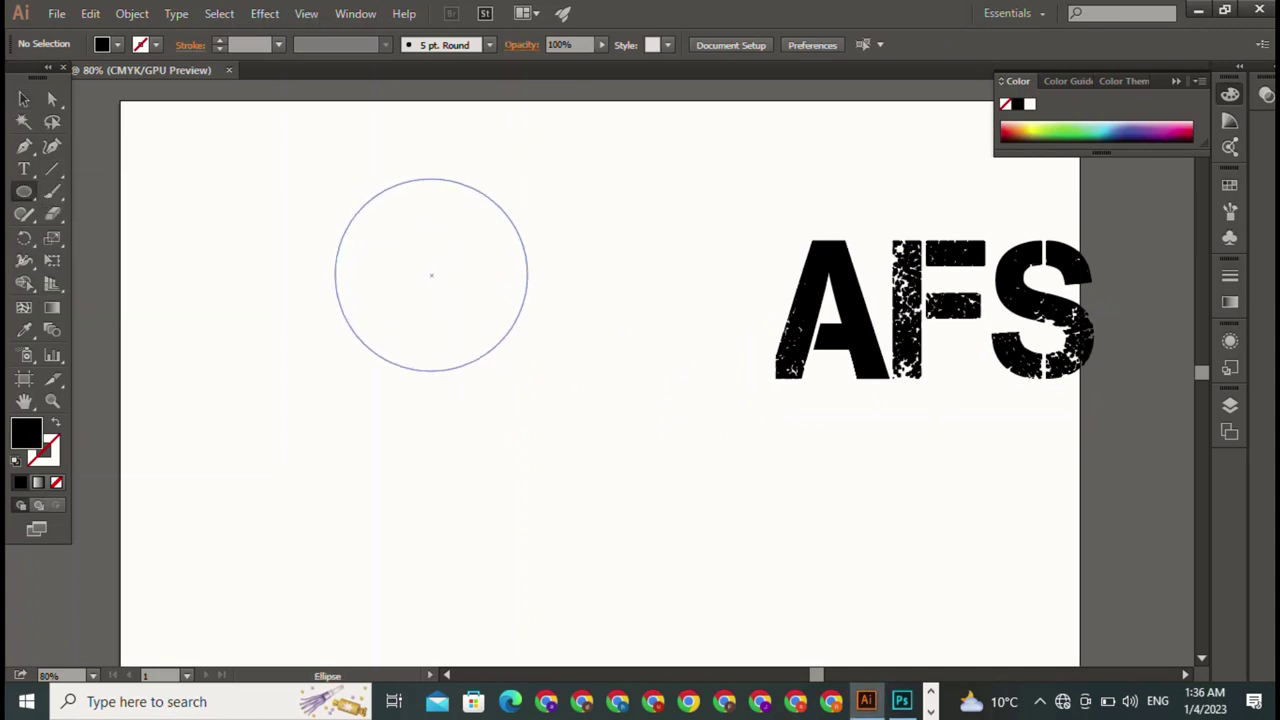
left_click(117, 44)
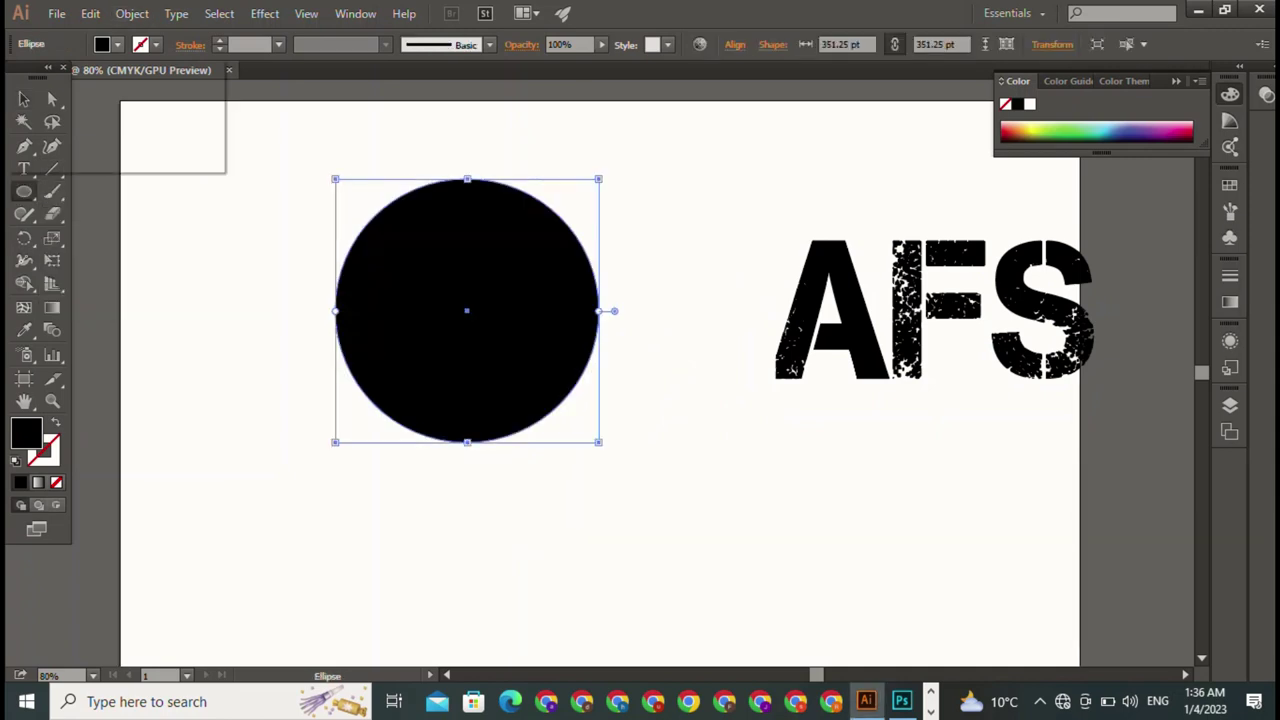
left_click(17, 76)
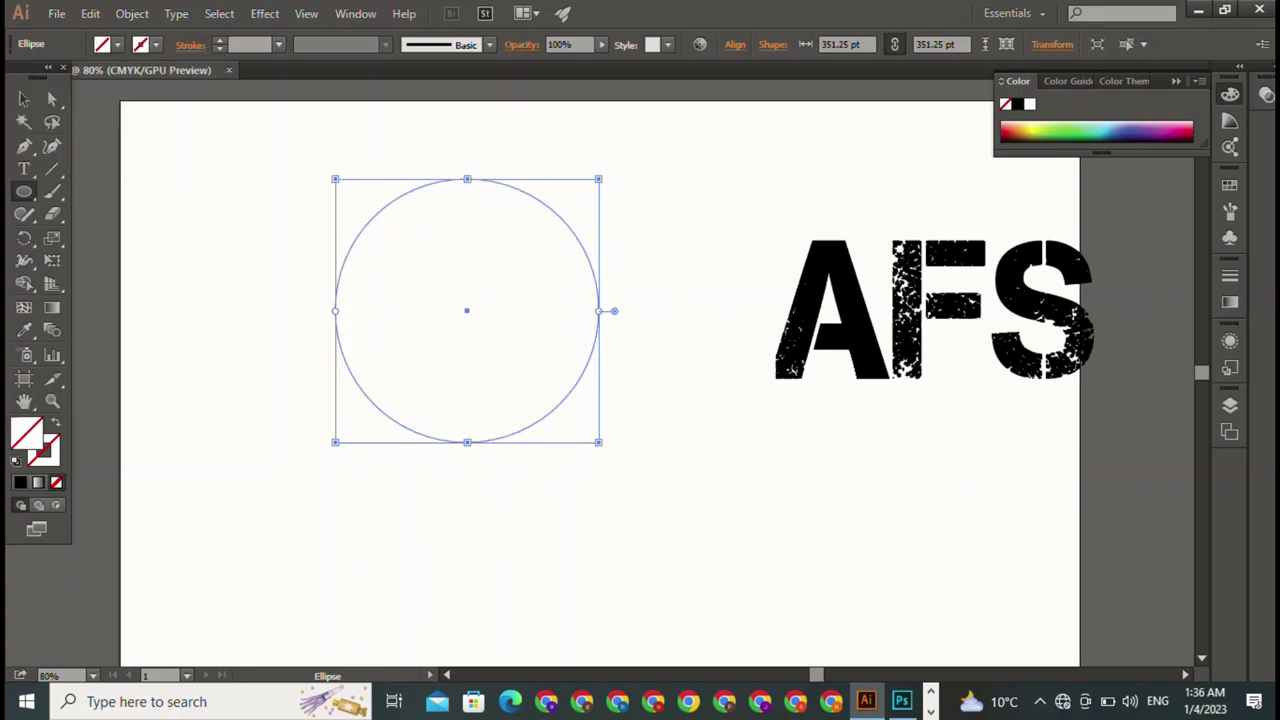
Give the circle an 11 pt black outline and deselect it
left_click(155, 44)
left_click(56, 76)
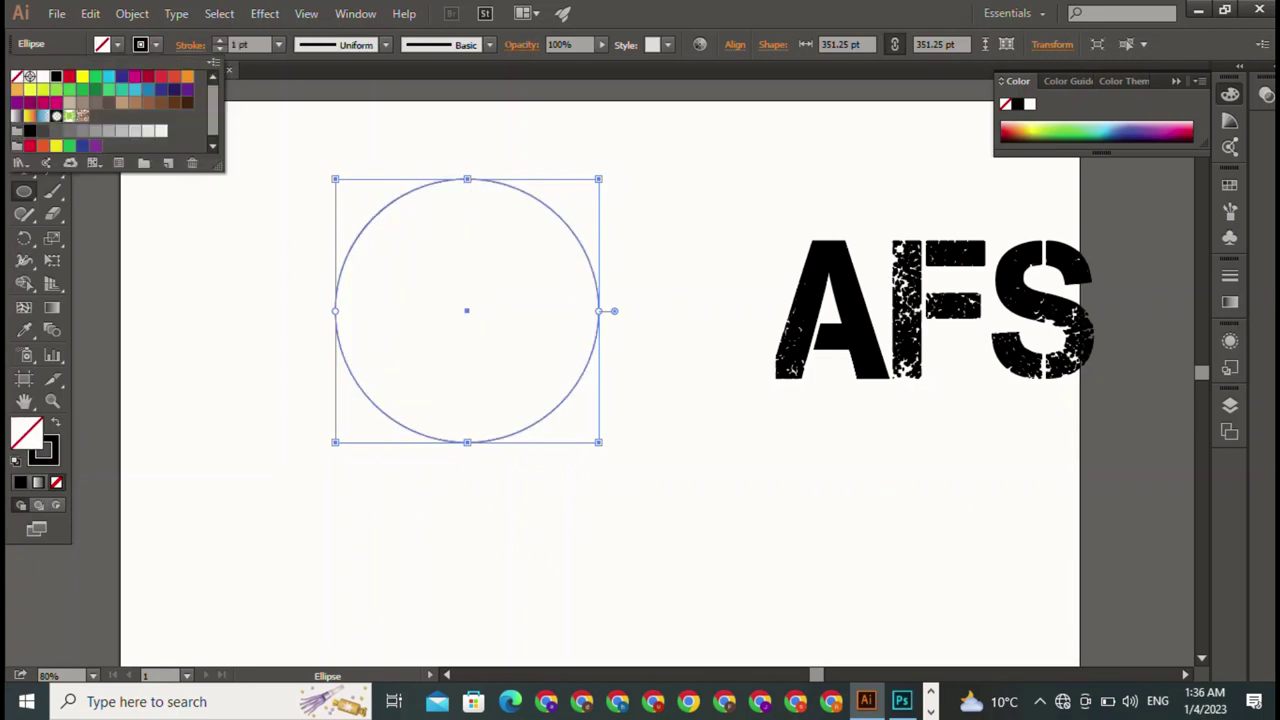
key("Up")
key("Up")
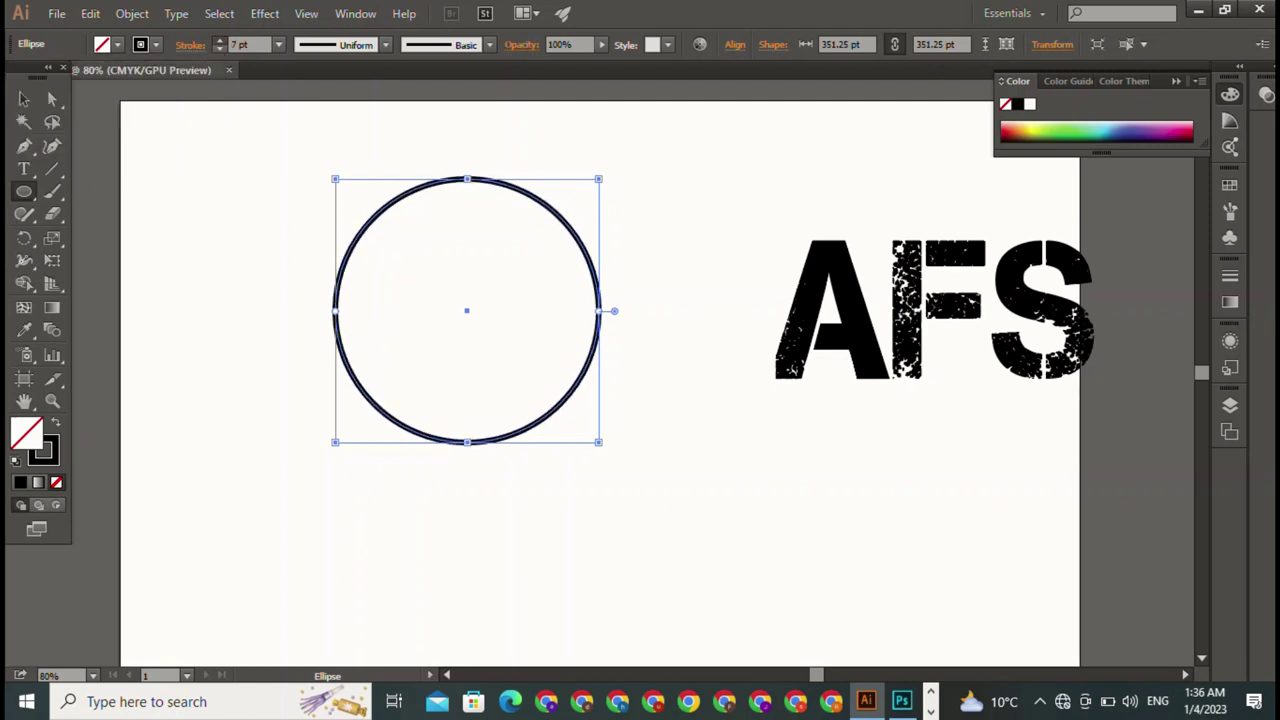
key("Up")
key("Up")
key("Up")
key("Up")
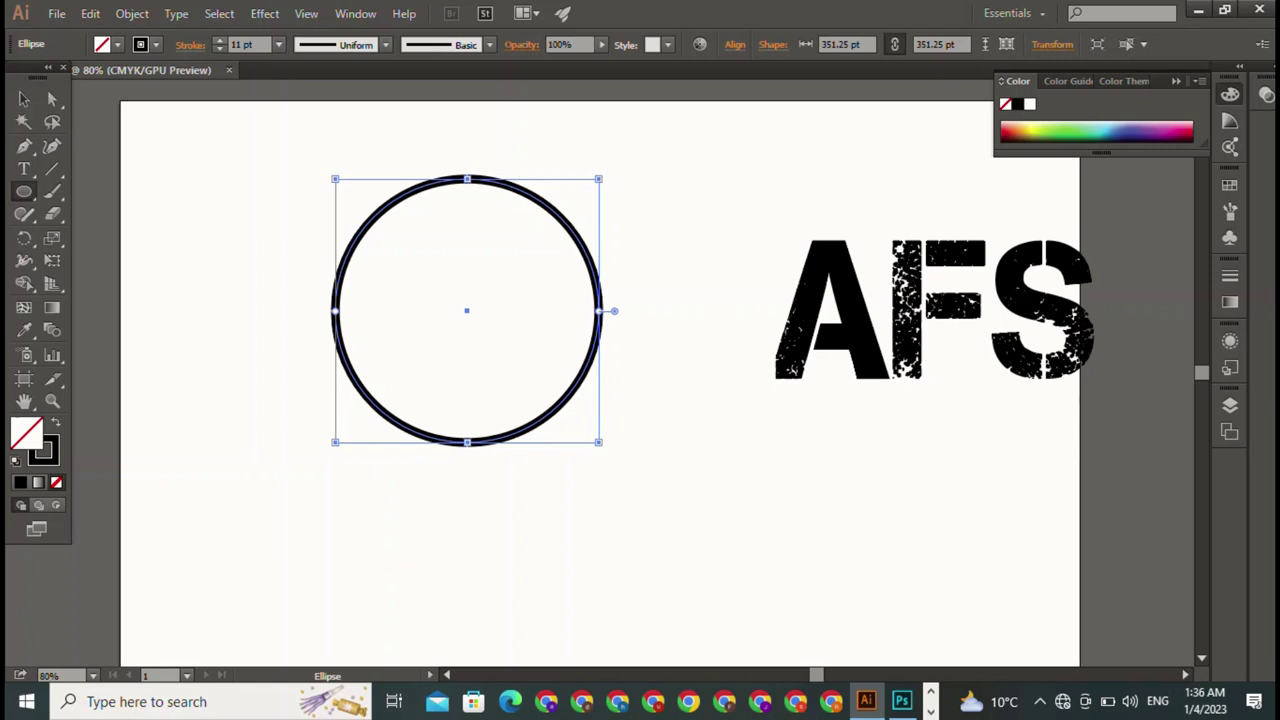
left_click(466, 310)
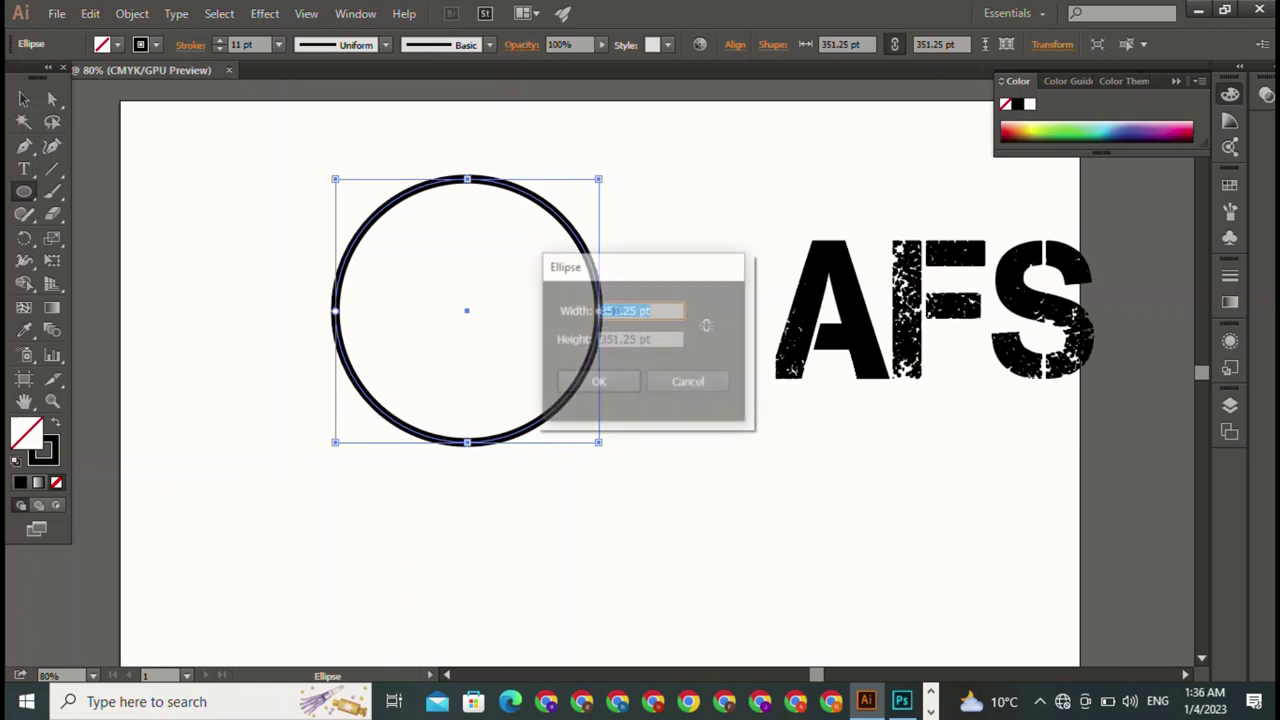
left_click(689, 383)
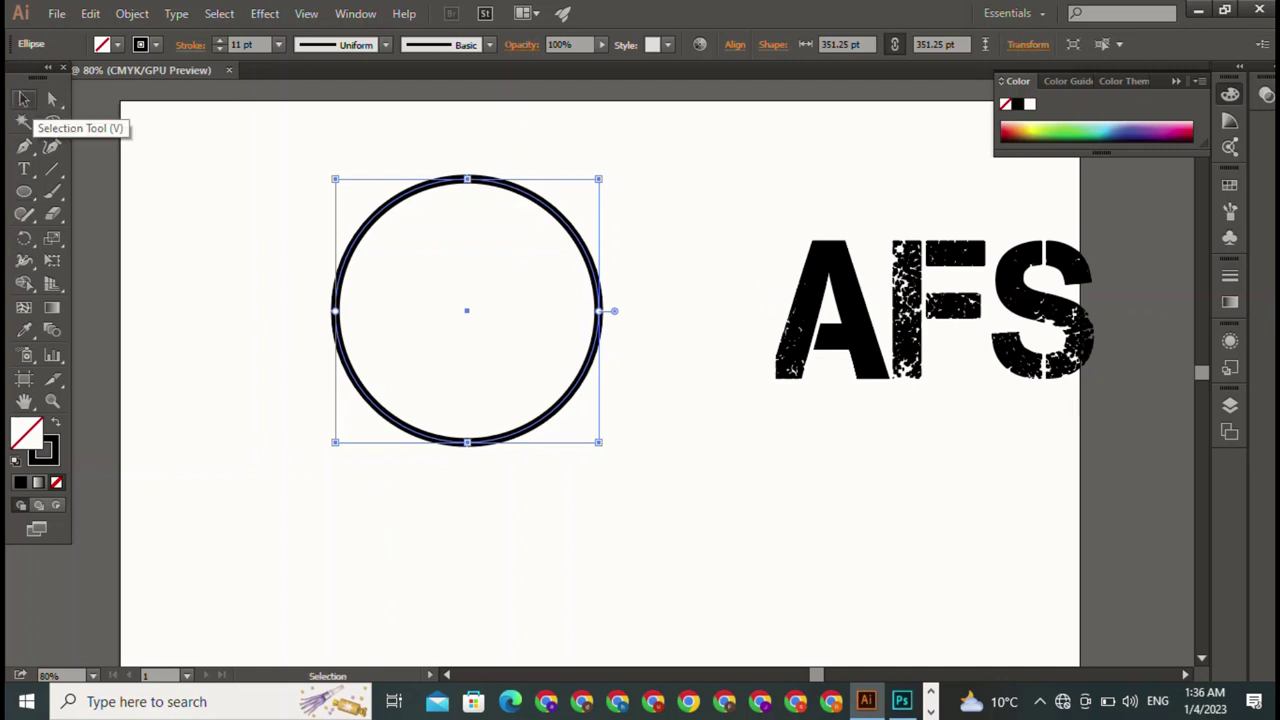
left_click(24, 98)
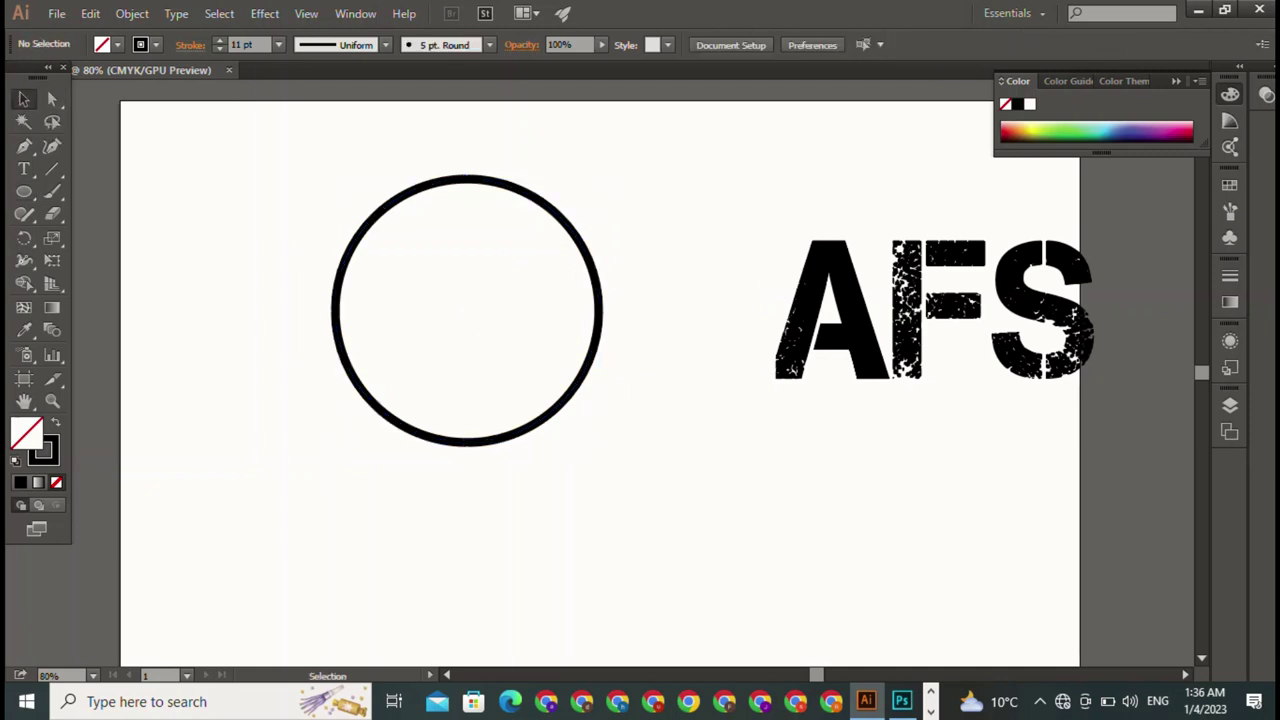
Duplicate the thick circle and set the copy's stroke weight to 4 pt
left_click(598, 310)
left_click_drag(598, 310, 601, 342)
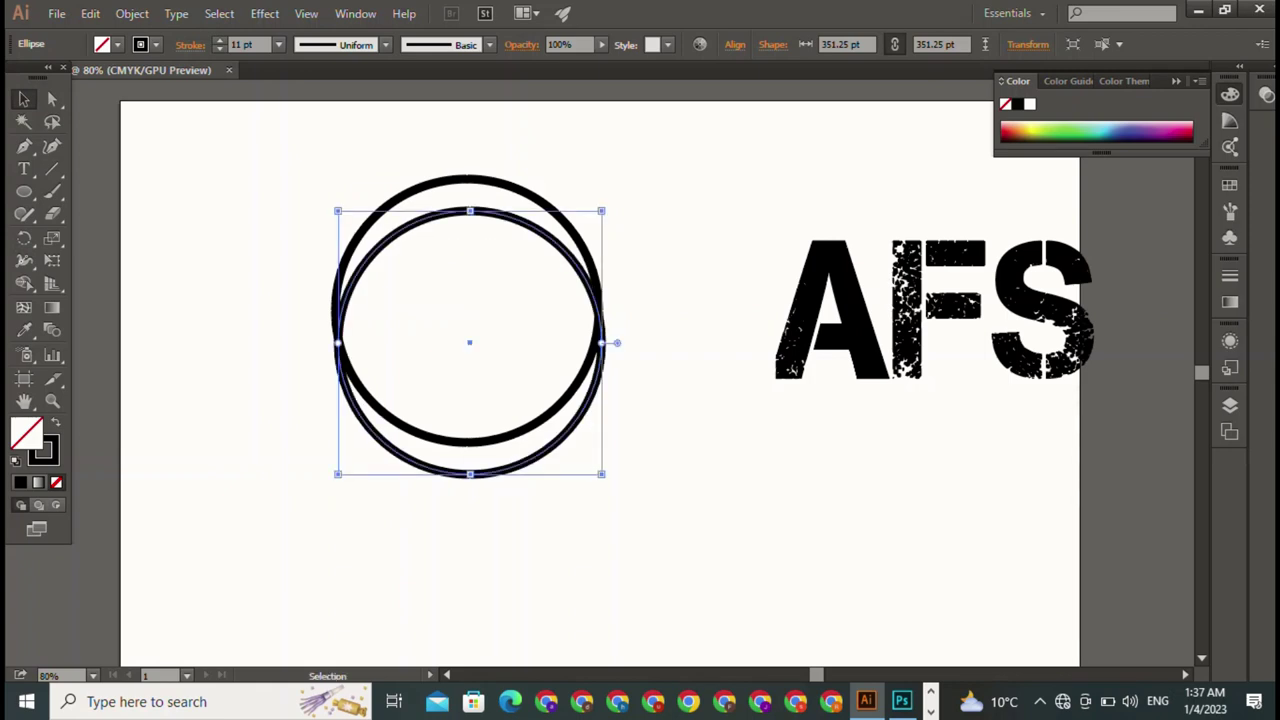
left_click(219, 48)
left_click(219, 48)
left_click(219, 48)
left_click(219, 48)
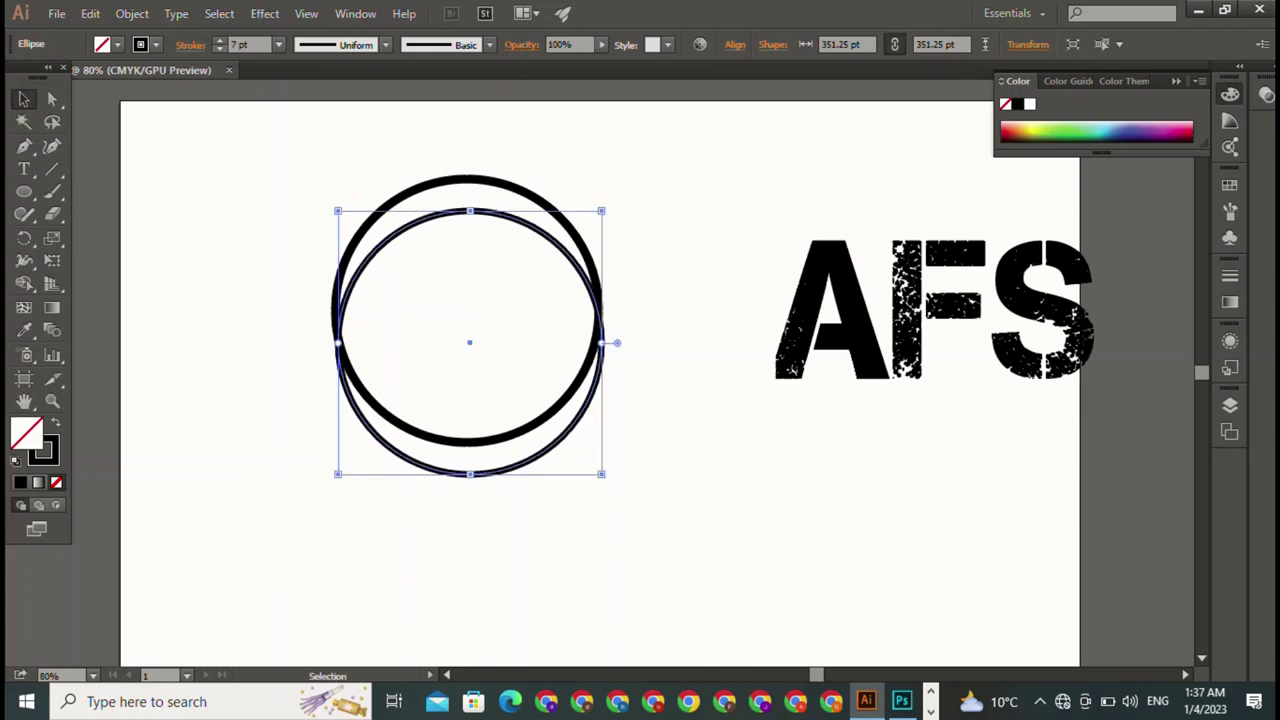
left_click(219, 48)
left_click(219, 48)
left_click(219, 48)
left_click(219, 48)
left_click(219, 48)
left_click(219, 48)
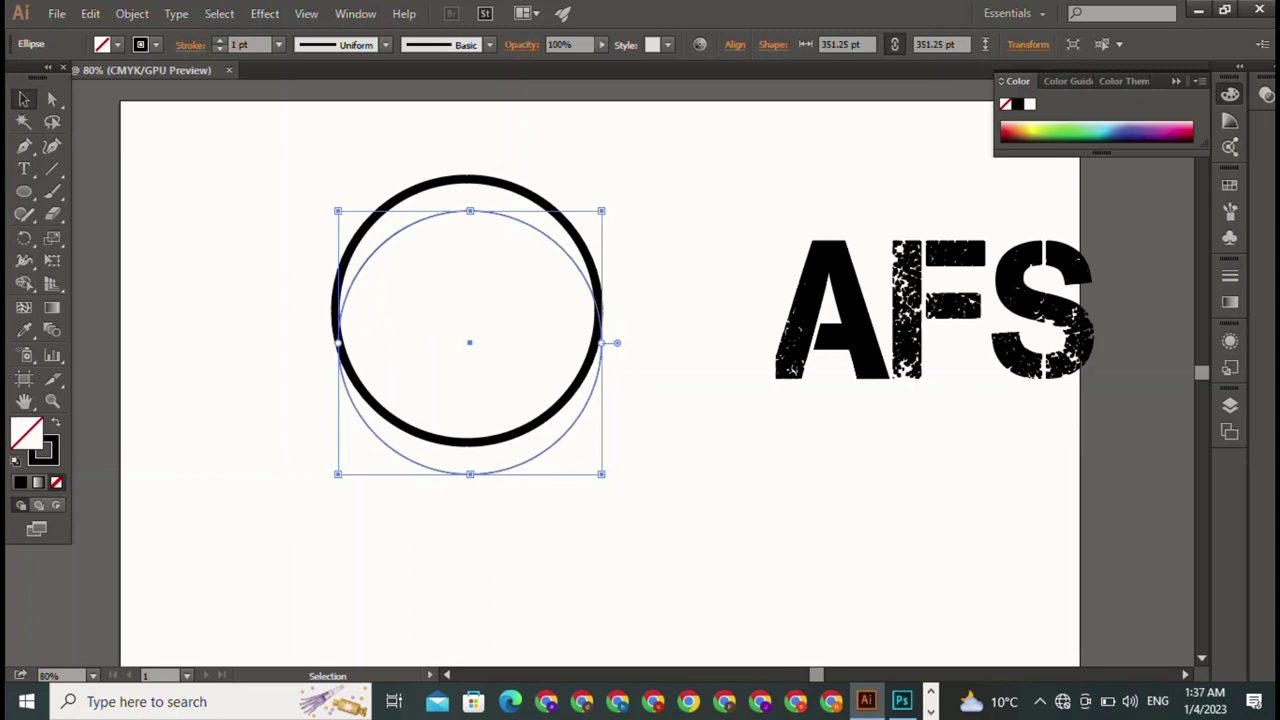
left_click(219, 40)
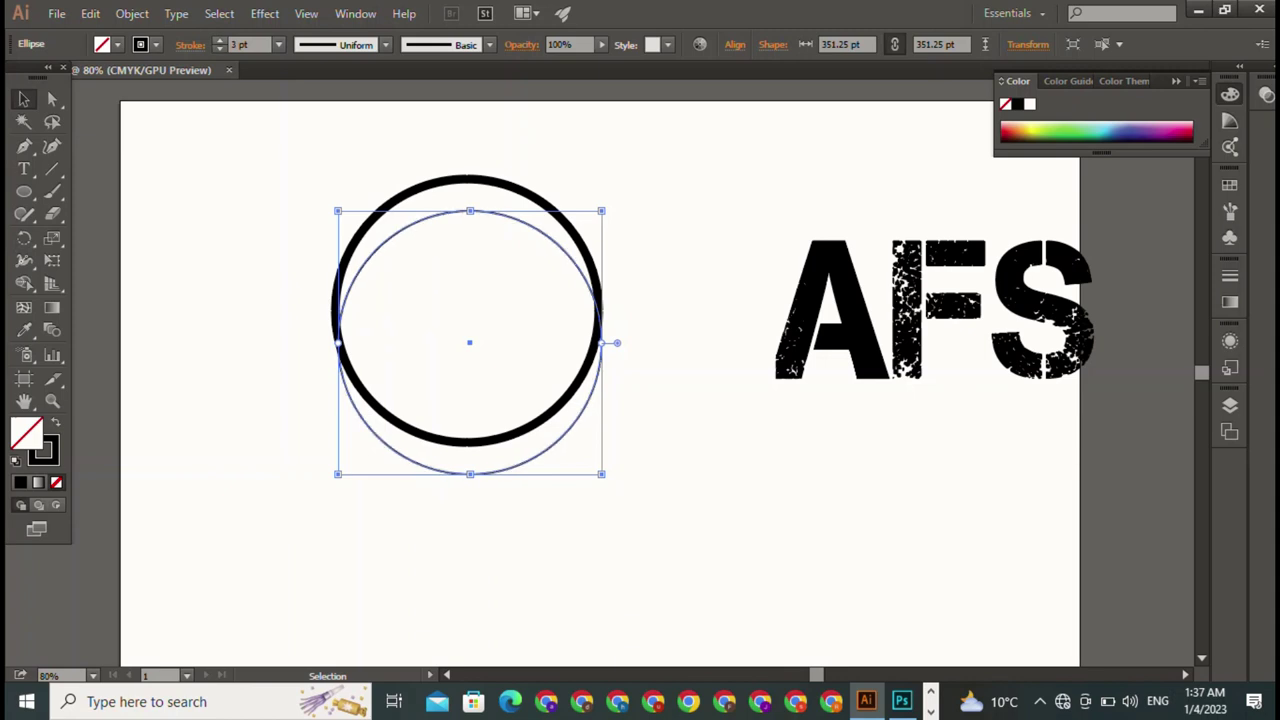
left_click(219, 40)
left_click(219, 40)
Move the 4 pt circle below and to the right of the thick one
key("ctrl+shift+a")
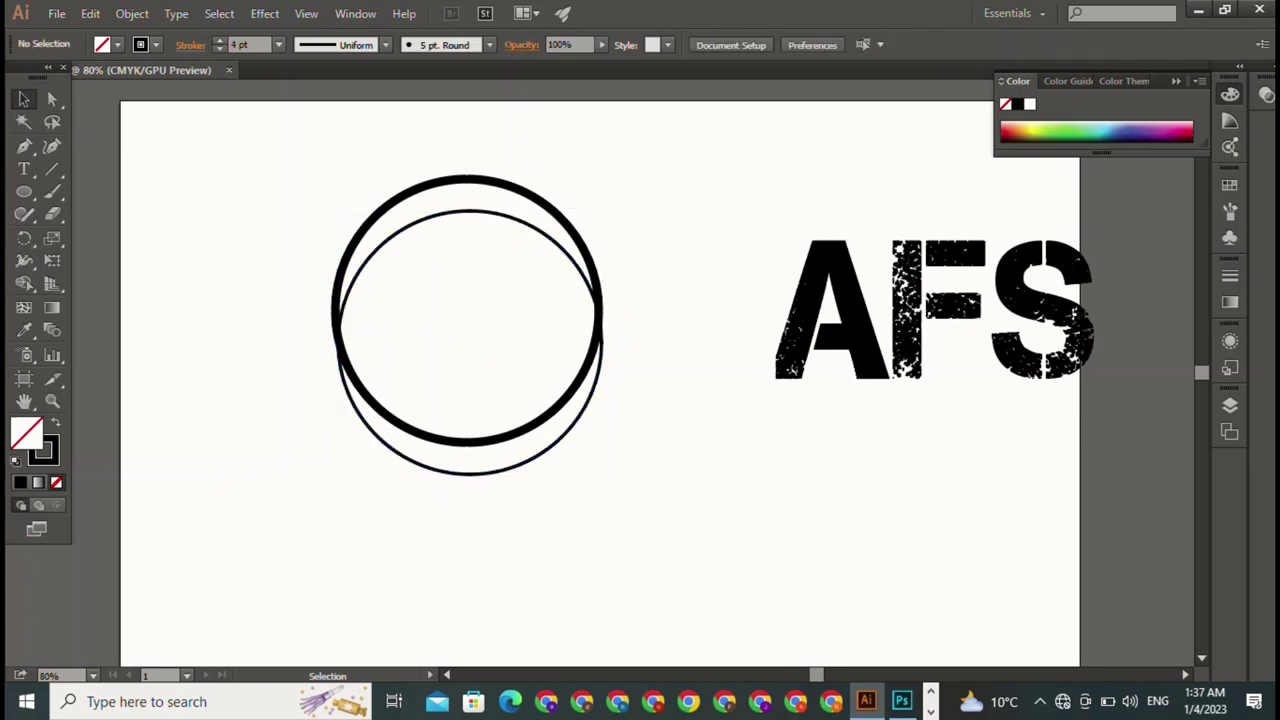
left_click_drag(469, 343, 684, 510)
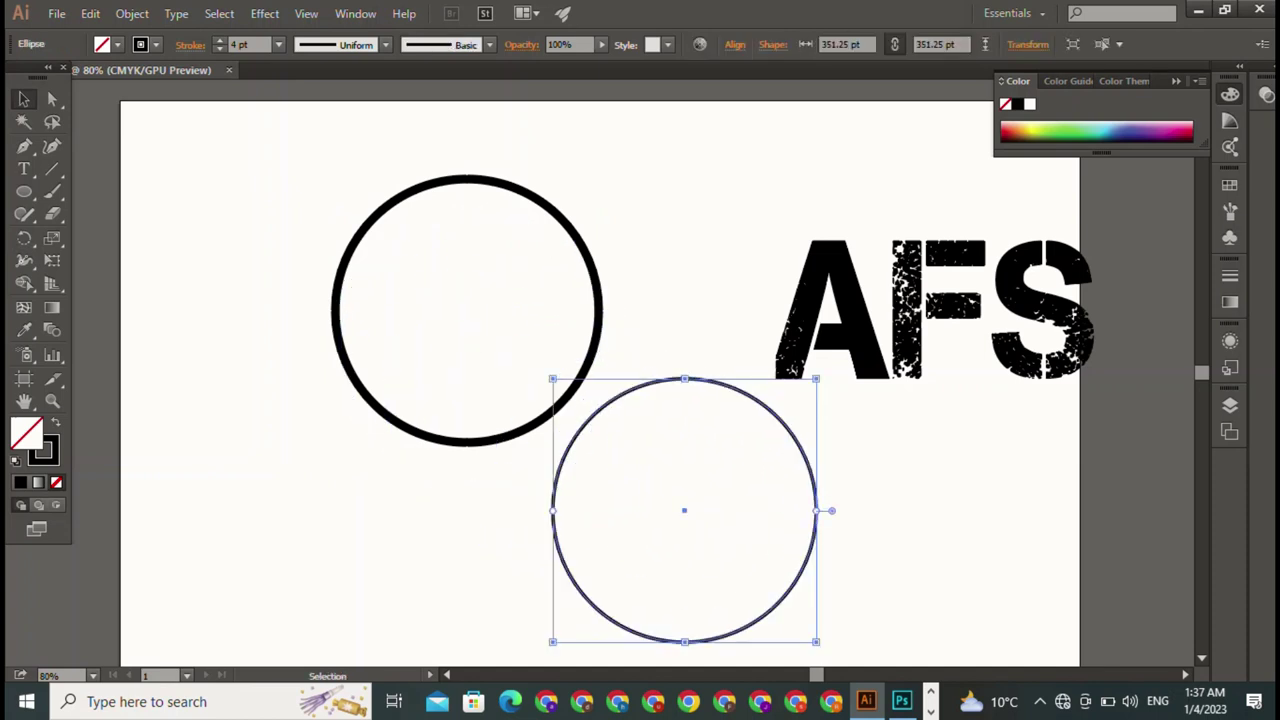
key("ctrl+shift+a")
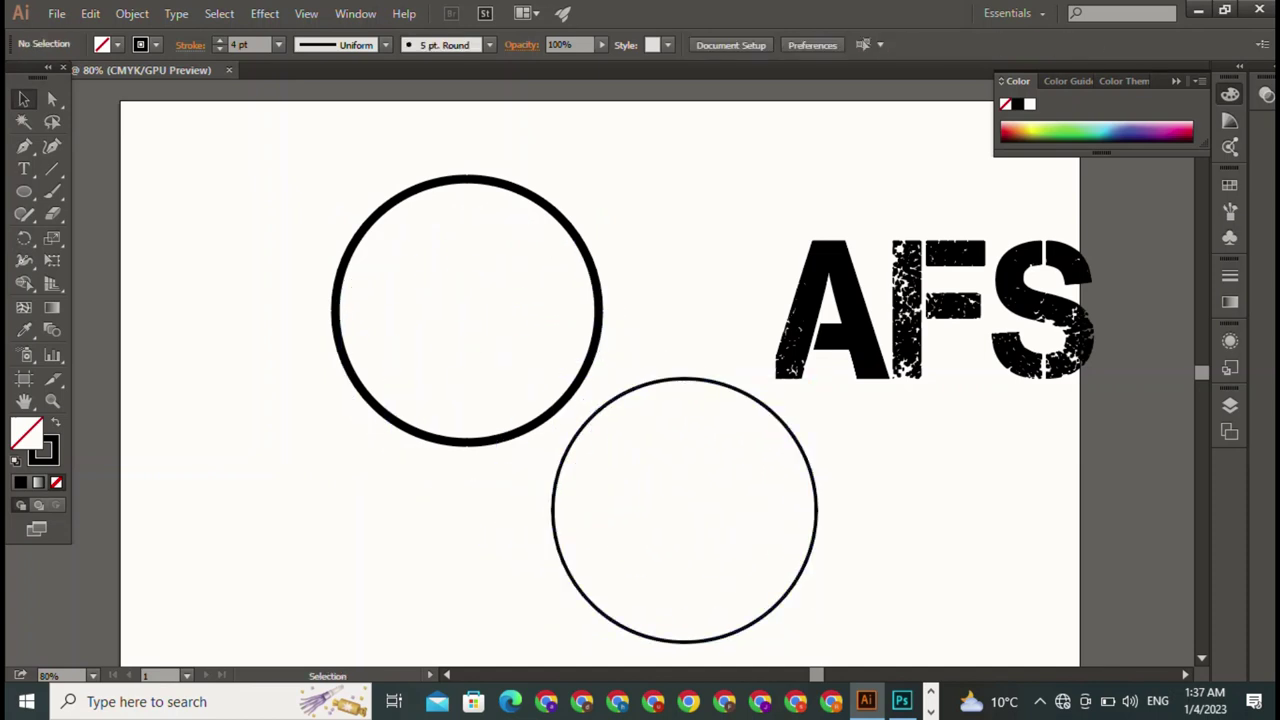
Try erasing the thick circle's upper arcs with an enlarged Eraser, then undo back to the full ring
left_click(599, 310)
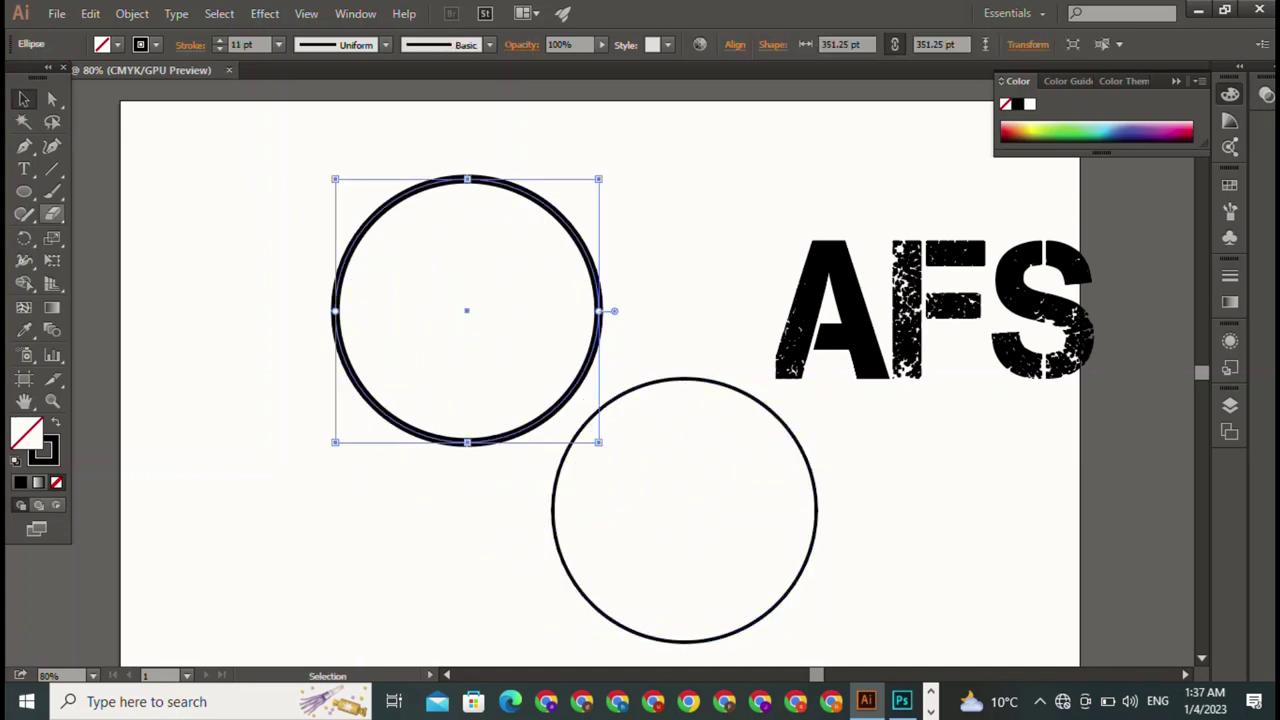
left_click(52, 214)
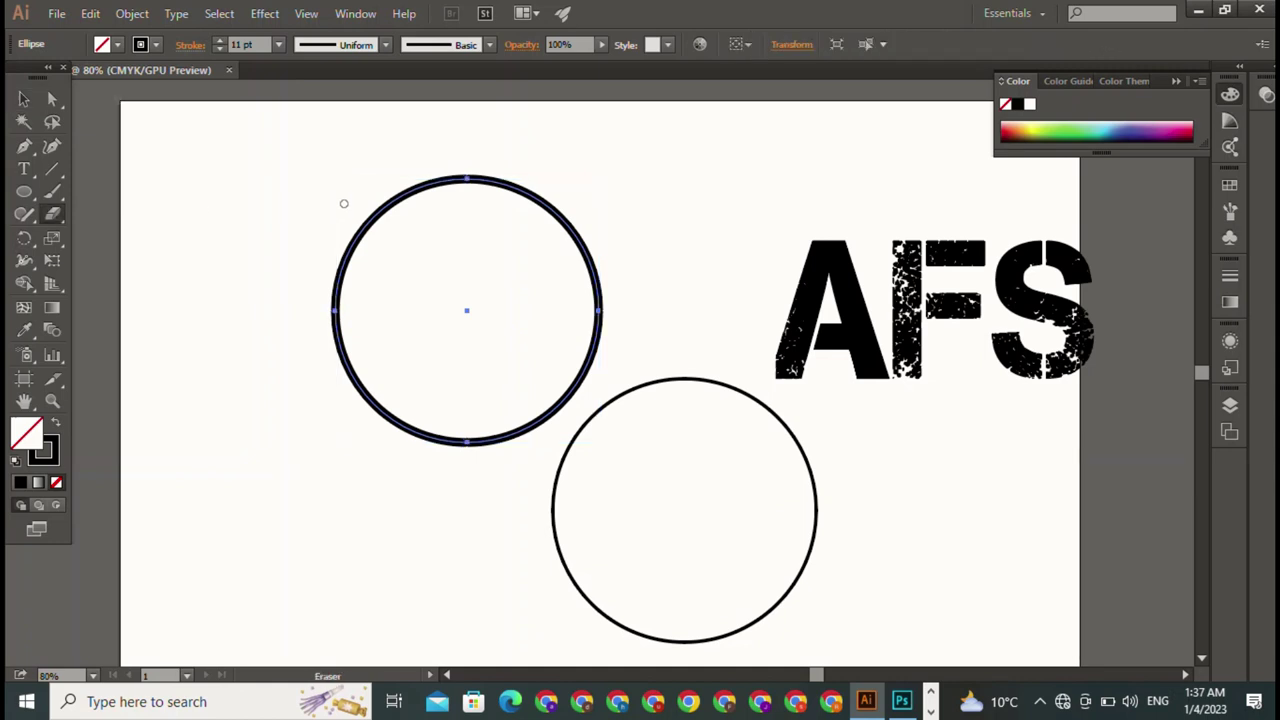
key("bracketright")
key("bracketright")
key("bracketright")
key("bracketright")
key("bracketright")
key("bracketright")
key("bracketright")
key("bracketright")
key("bracketright")
key("bracketright")
key("bracketright")
key("bracketright")
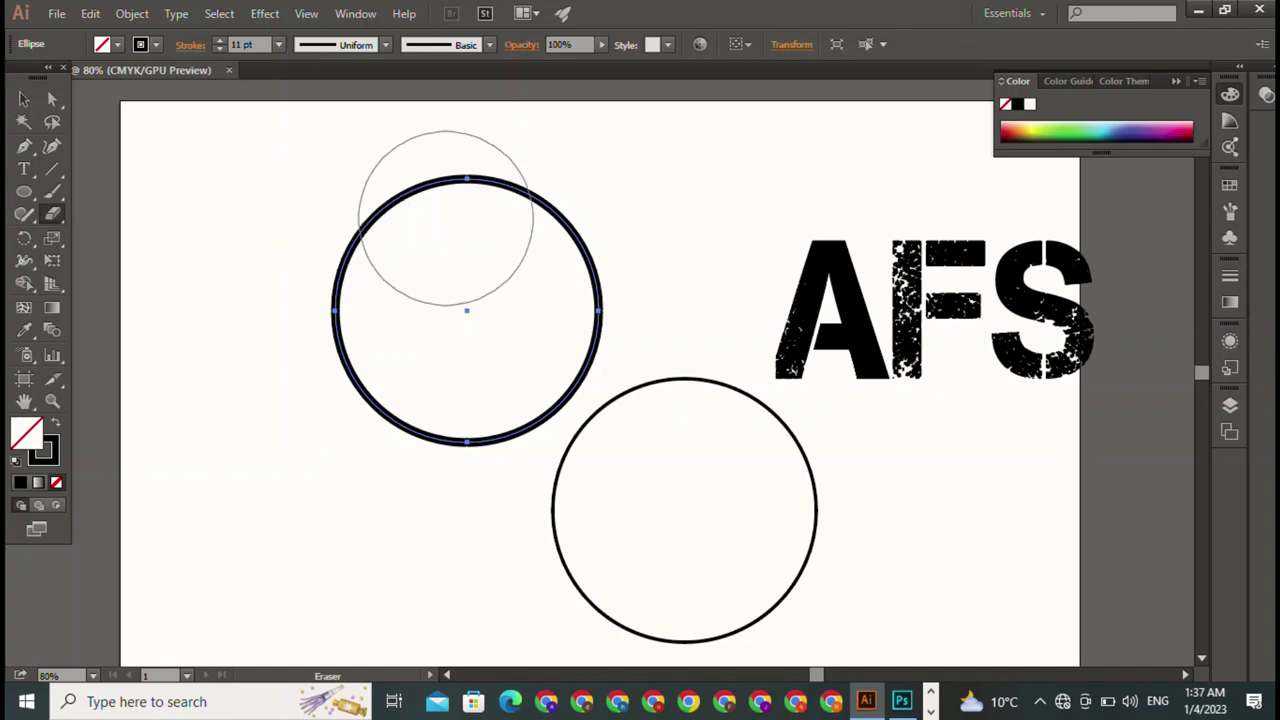
key("bracketright")
key("bracketright")
key("bracketright")
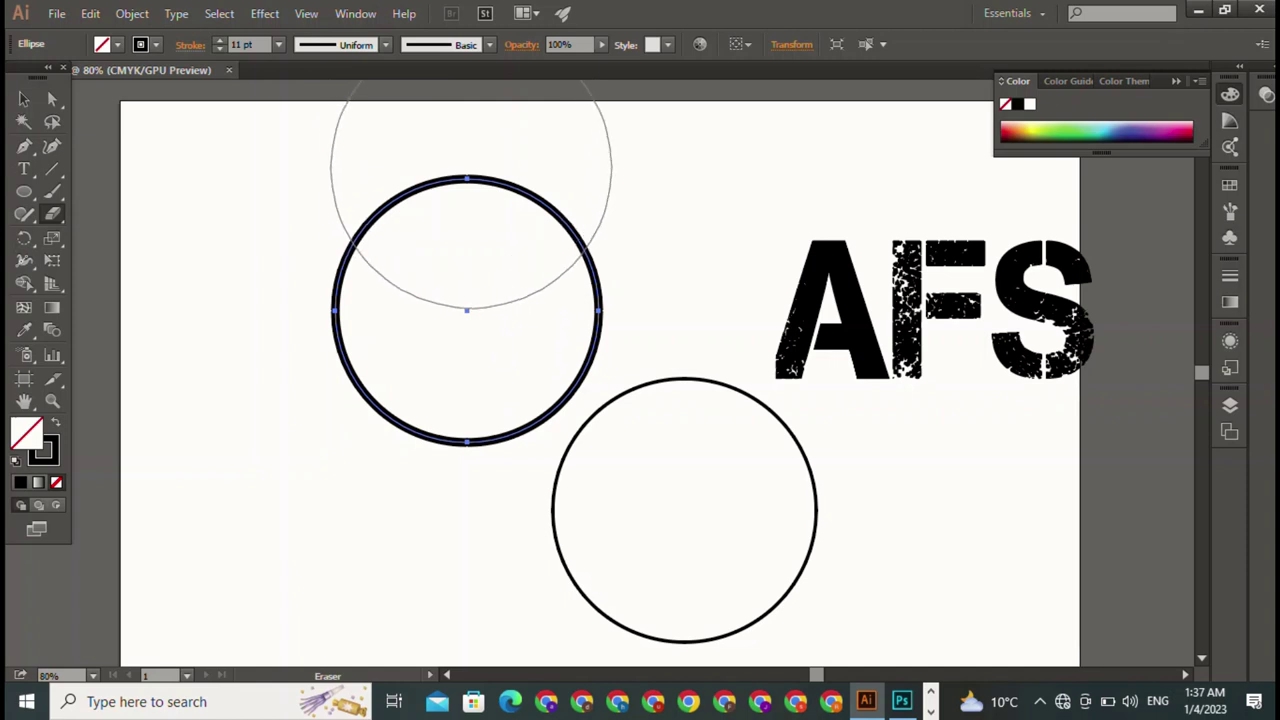
left_click(464, 168)
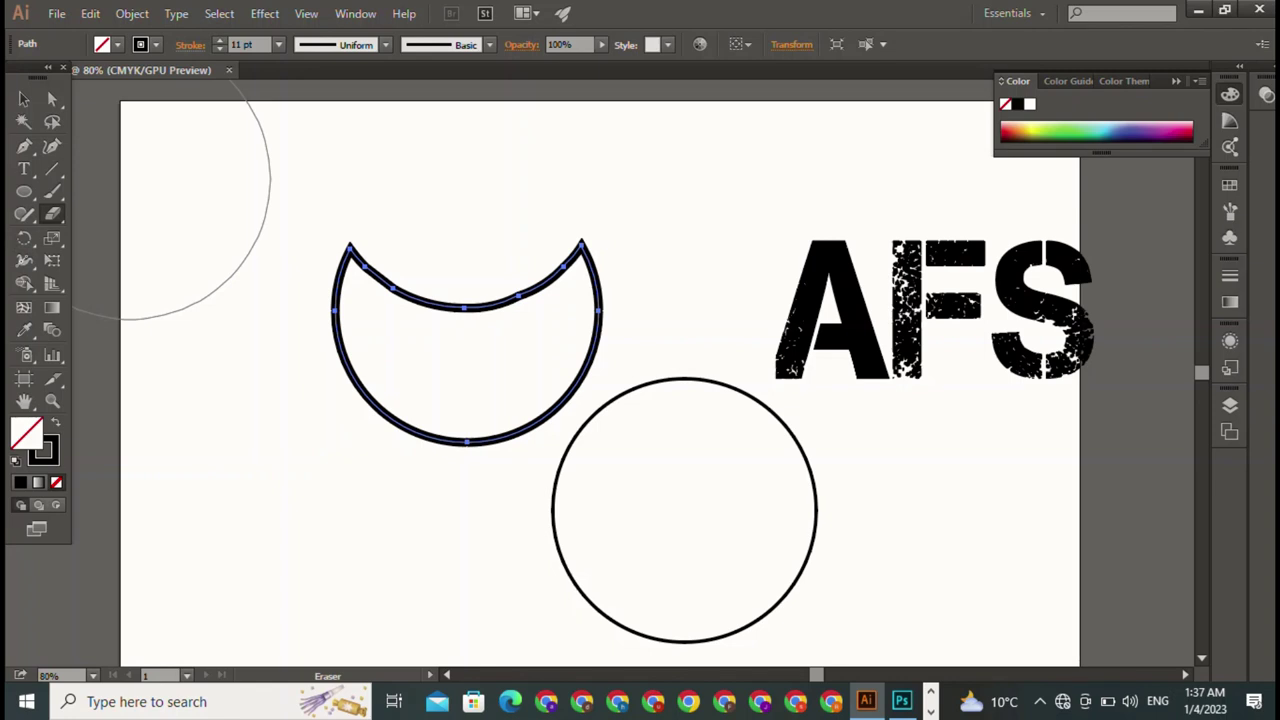
left_click(399, 228)
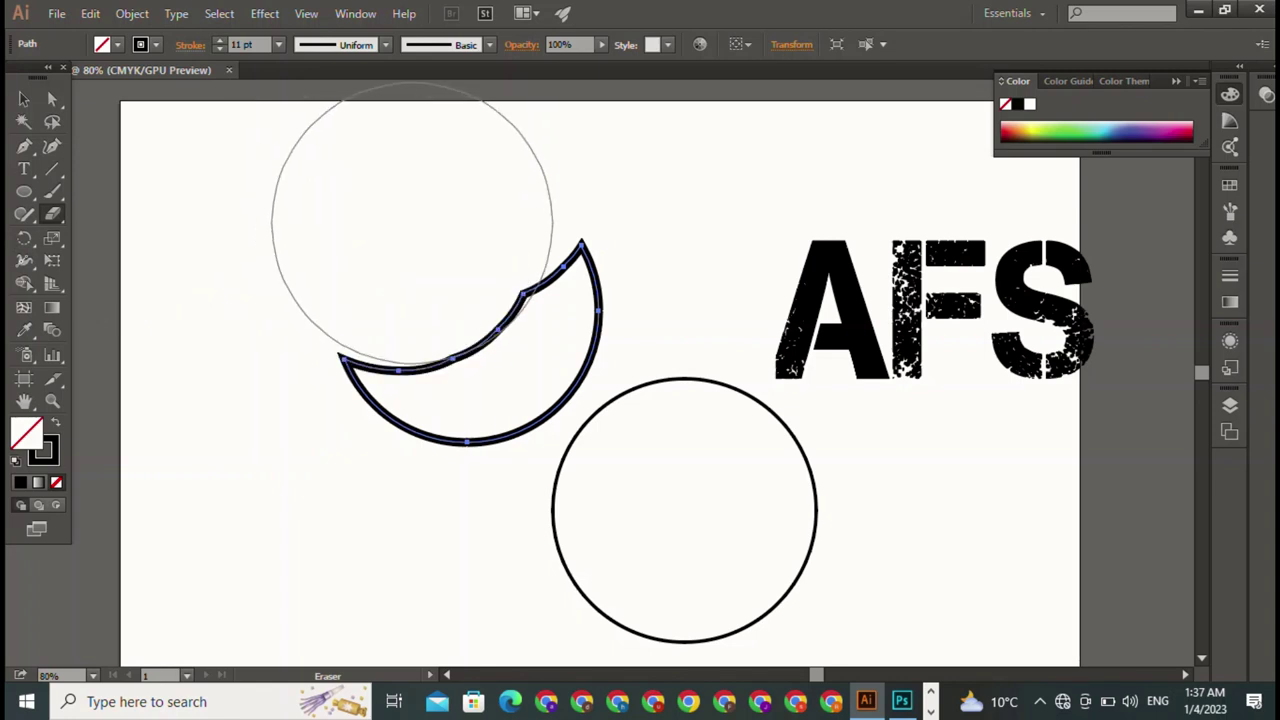
key("ctrl+z")
key("ctrl+z")
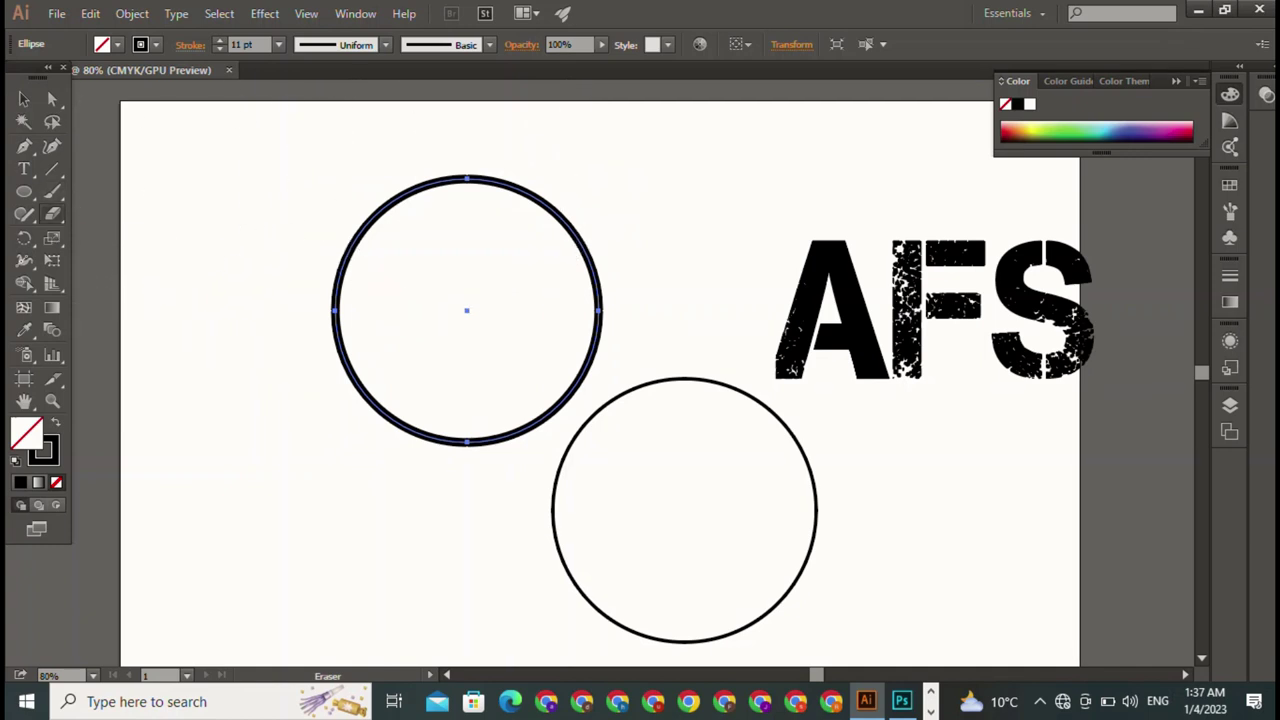
left_click(53, 214)
Cut the thick circle with Scissors at its left and right points and delete the lower-right quarter
left_click(140, 236)
left_click(335, 310)
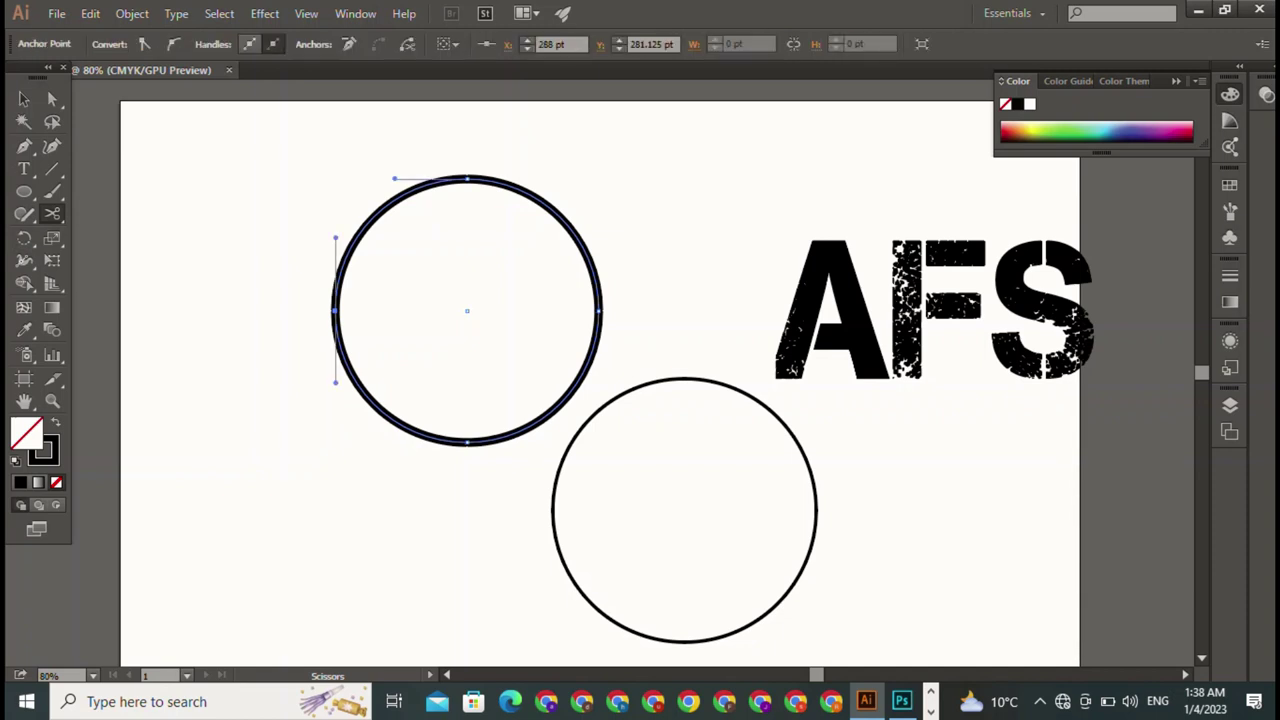
left_click(599, 310)
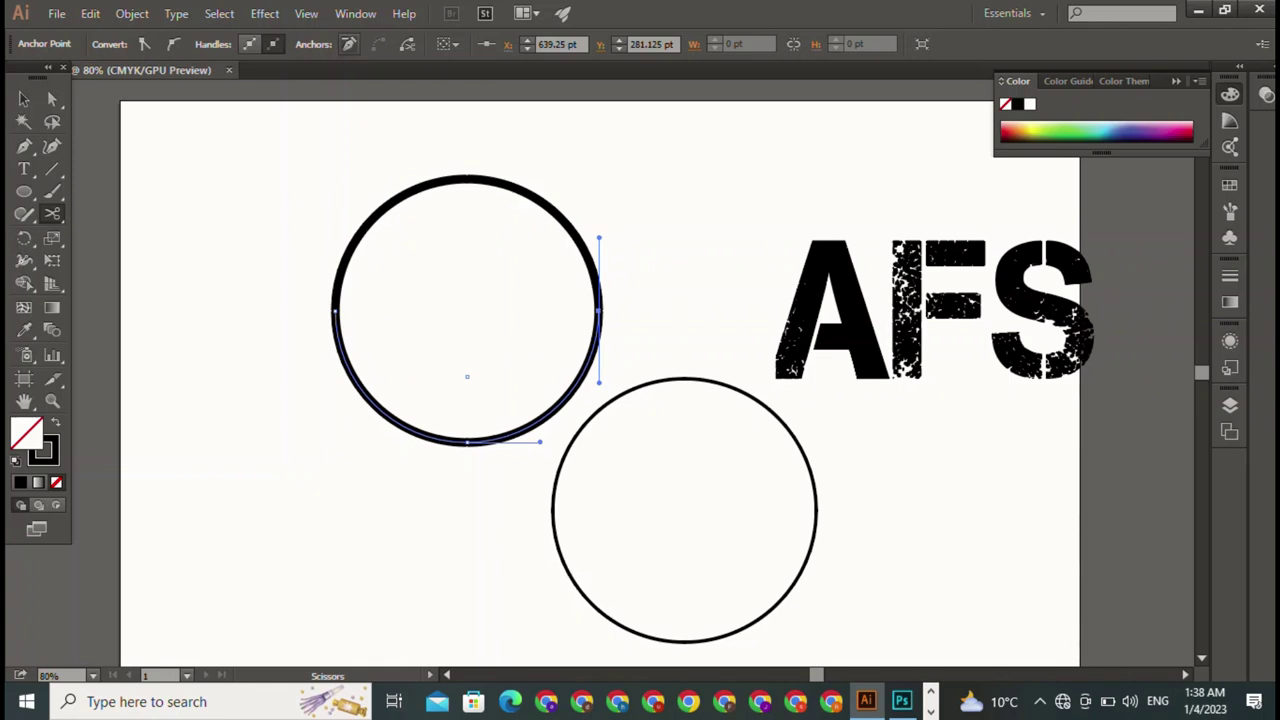
key("Delete")
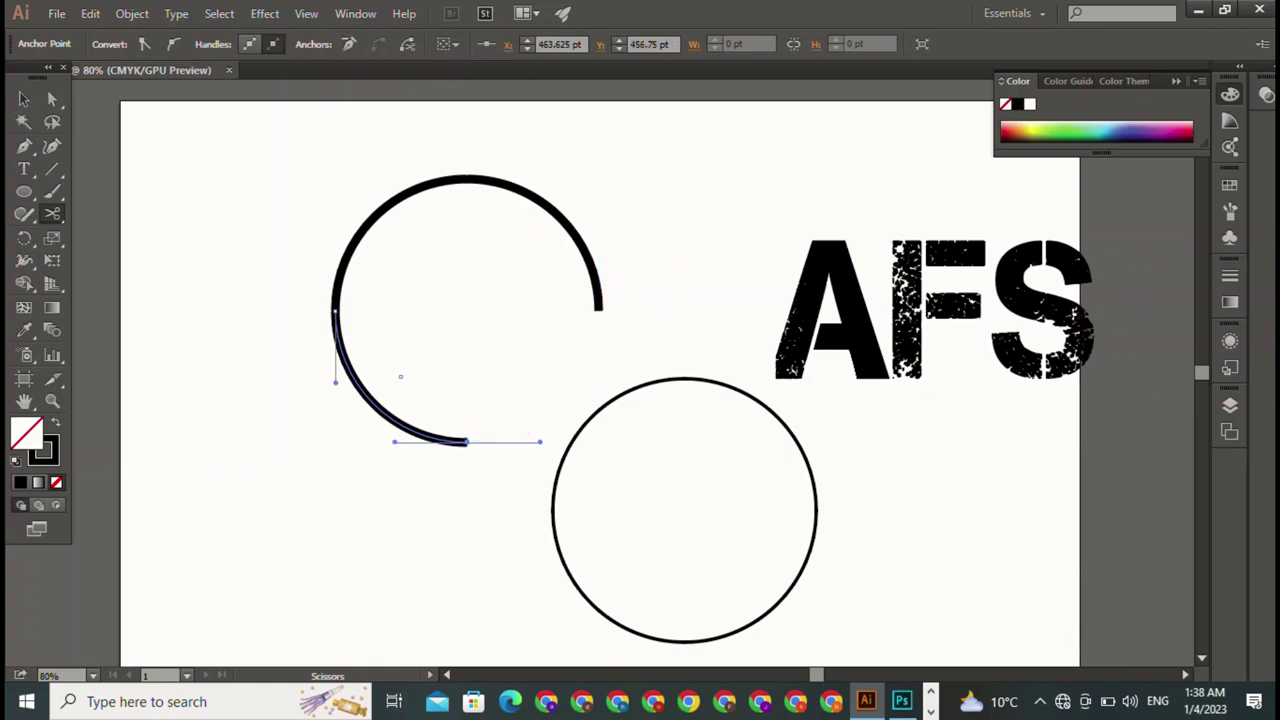
left_click(24, 98)
key("ctrl+shift+a")
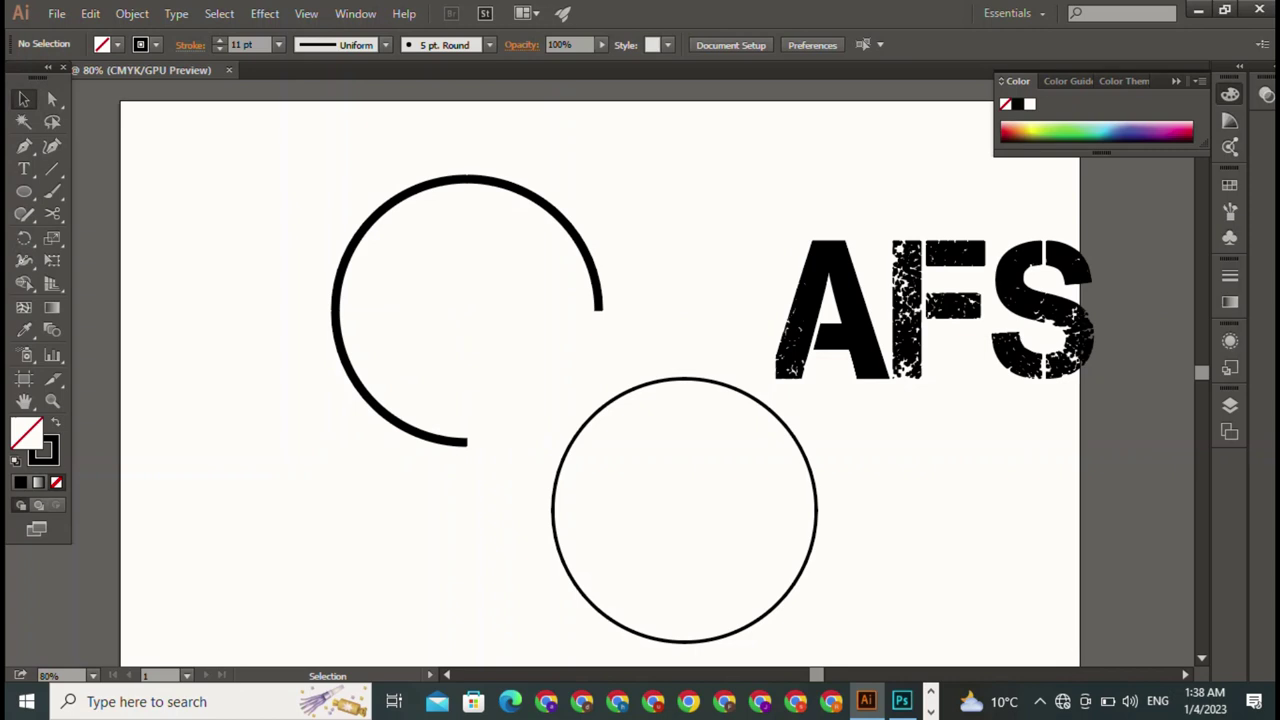
Delete the lower-left arc, flip the top half-arc down into a U and narrow it slightly
left_click(338, 350)
key("Delete")
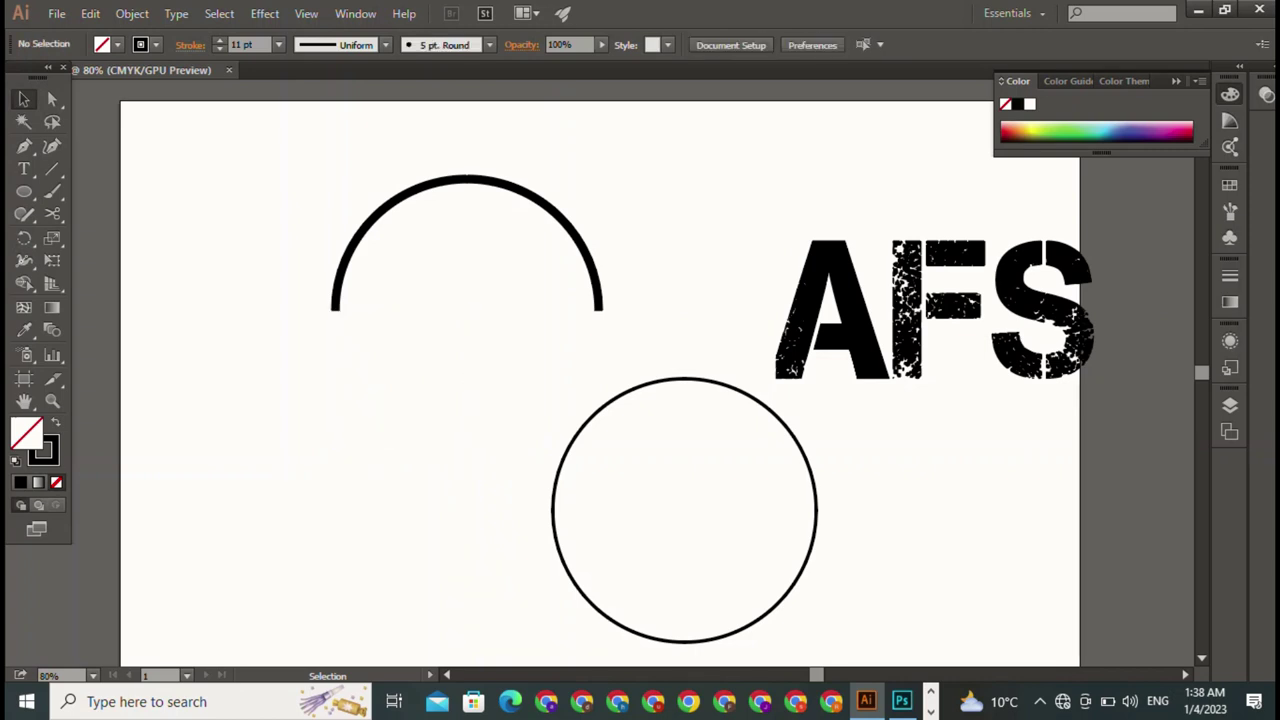
left_click(338, 270)
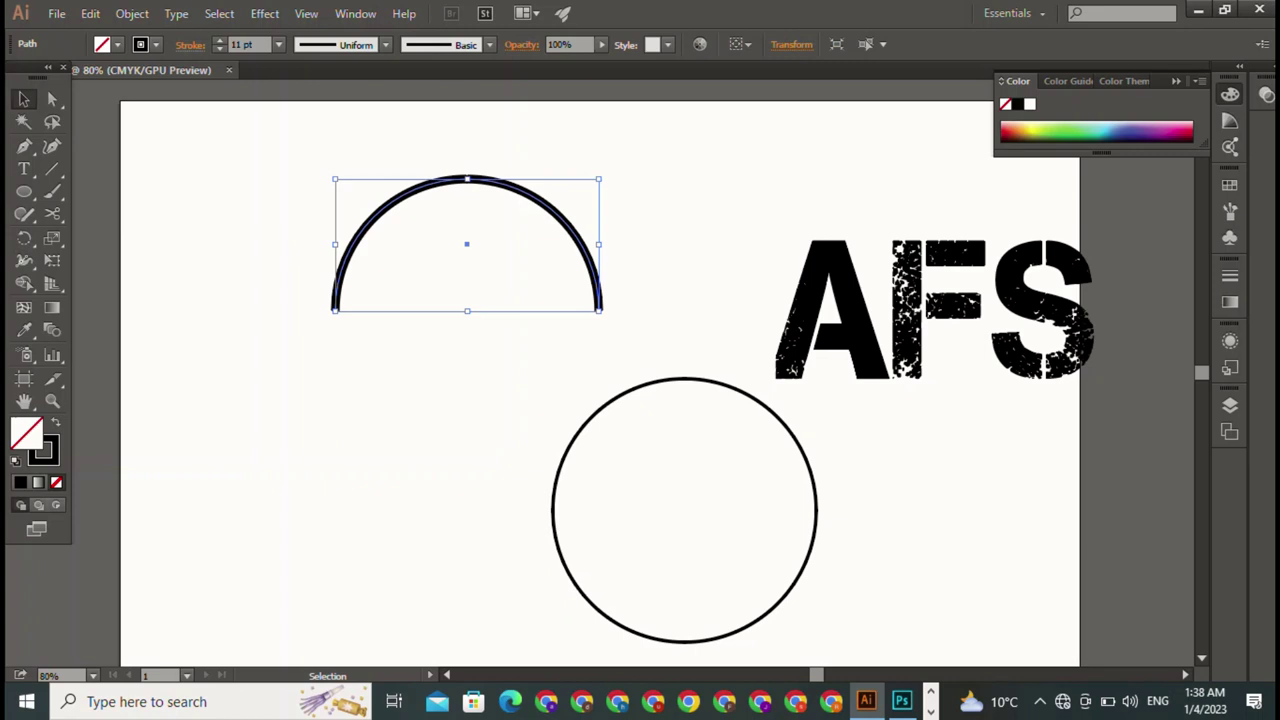
left_click_drag(467, 179, 467, 261)
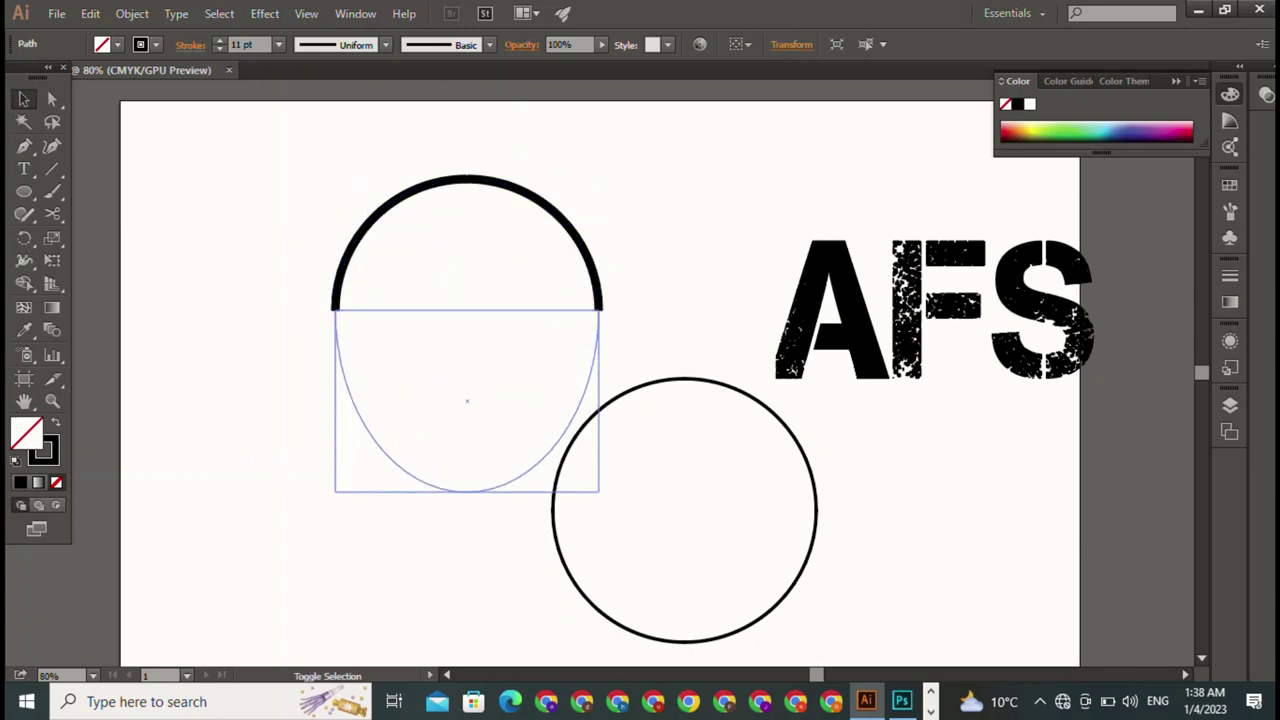
left_click_drag(467, 261, 467, 475)
key("ctrl+shift+a")
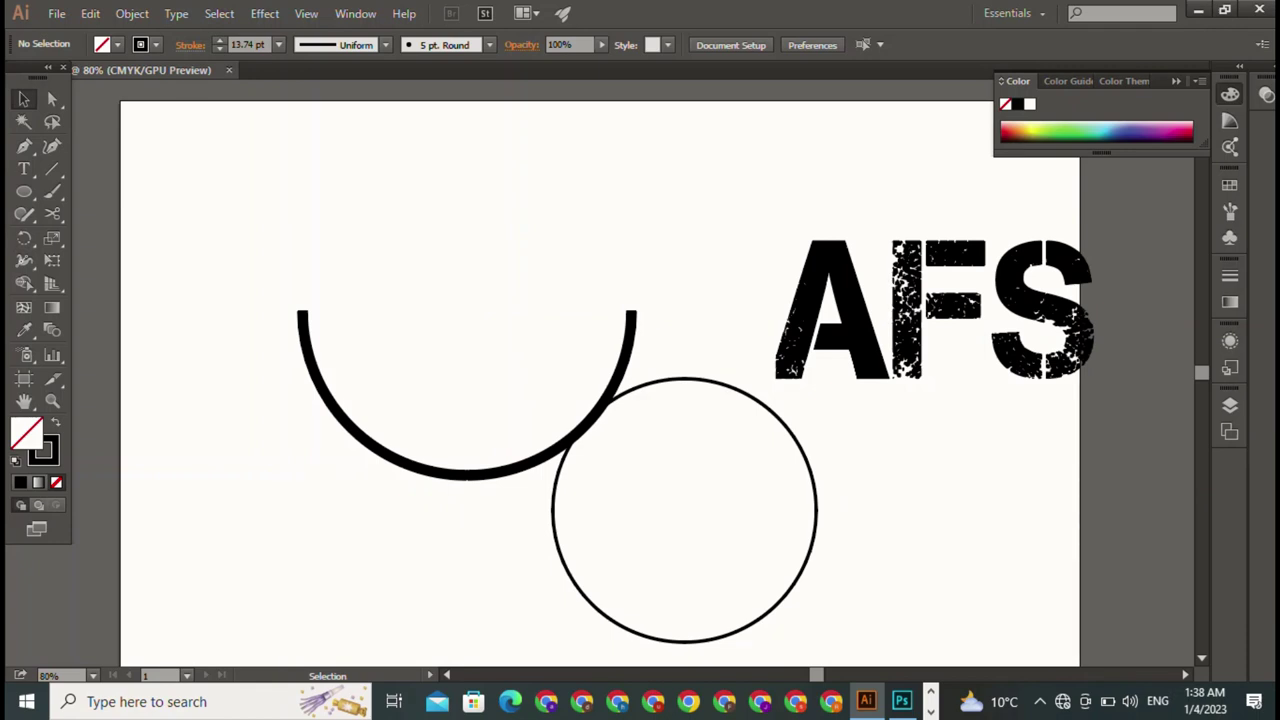
left_click(467, 476)
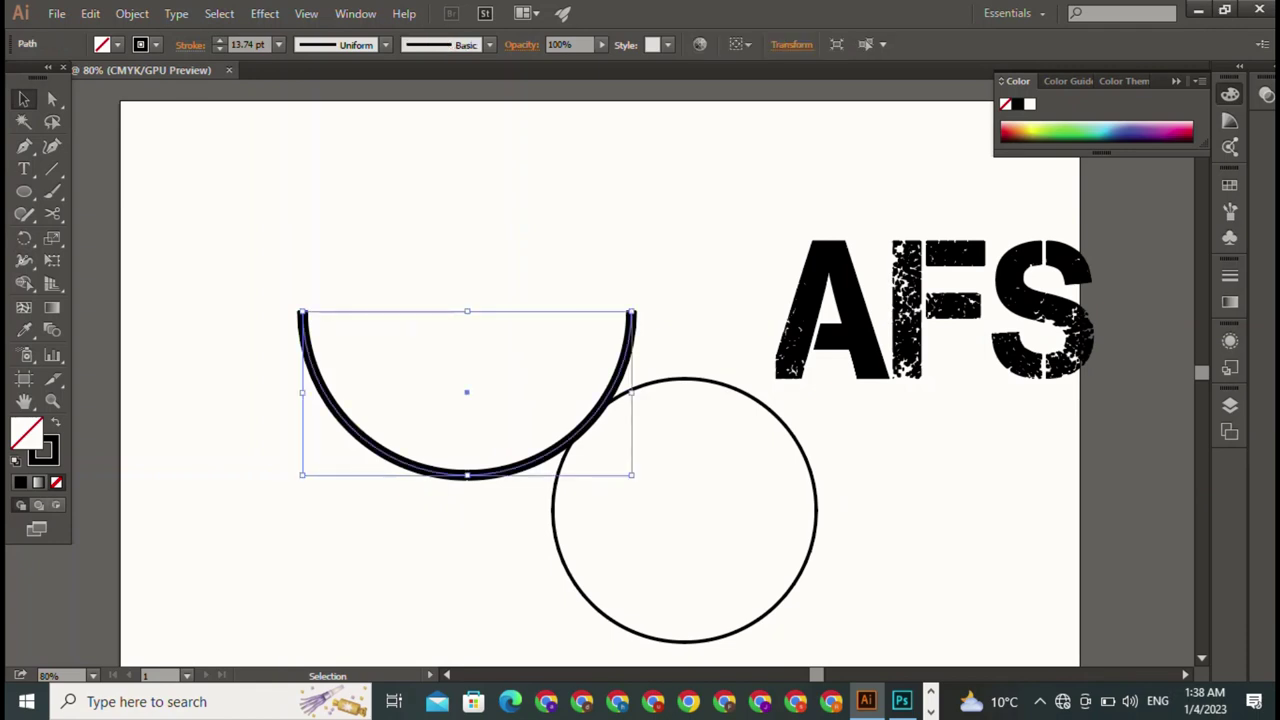
left_click_drag(631, 392, 598, 392)
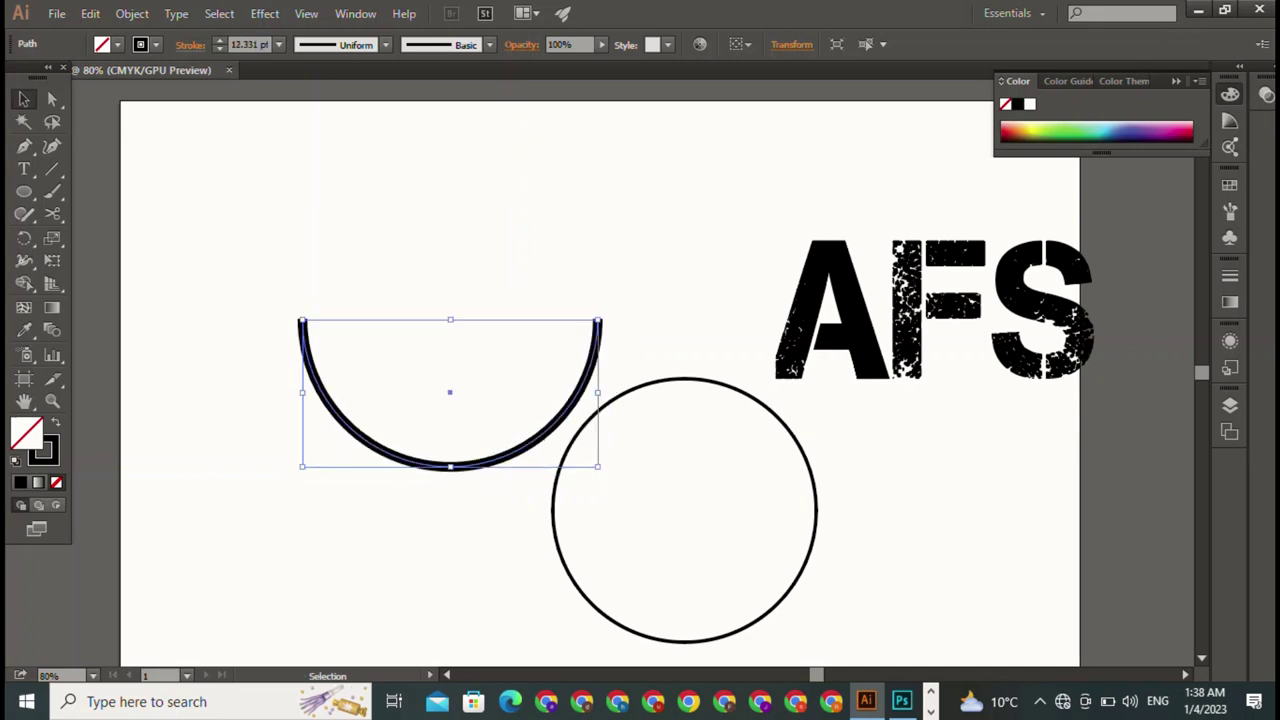
Move the thin circle onto the U-shaped arc and enlarge it to about 397.5 × 395 pt
double_click(553, 510)
left_click(400, 560)
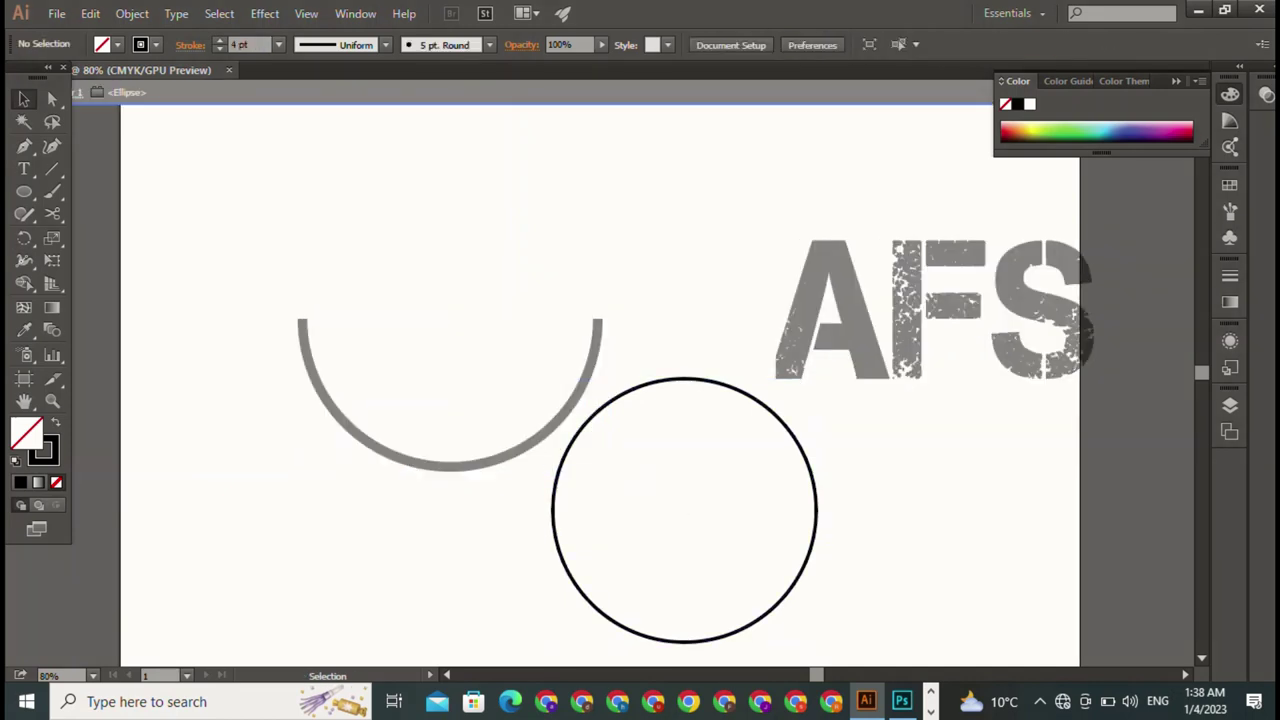
key("Escape")
left_click_drag(553, 510, 320, 325)
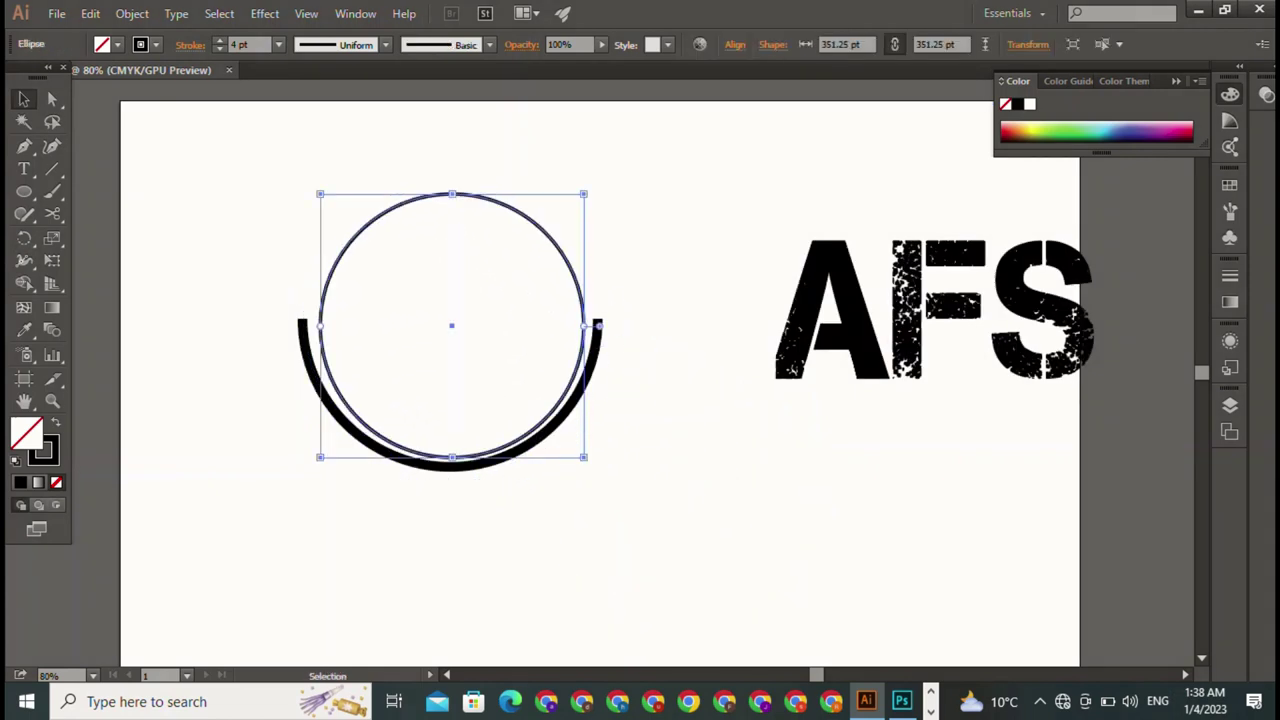
left_click_drag(585, 193, 598, 180)
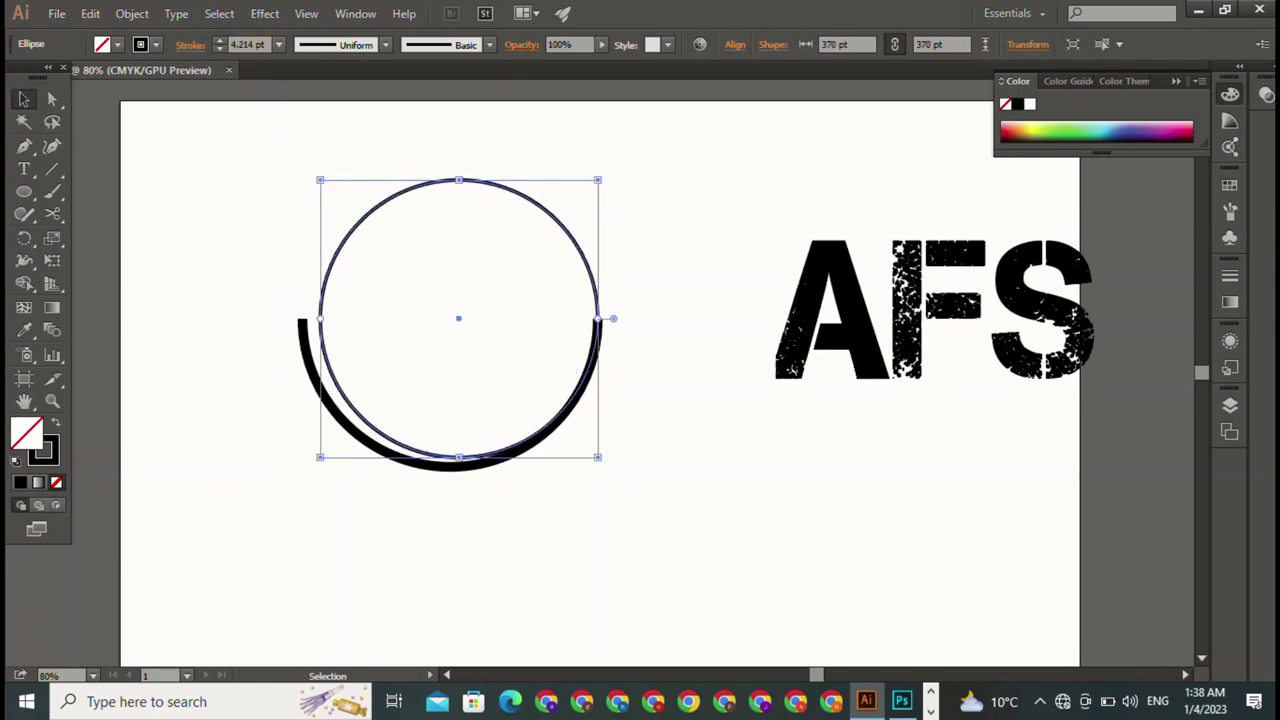
left_click_drag(320, 180, 300, 162)
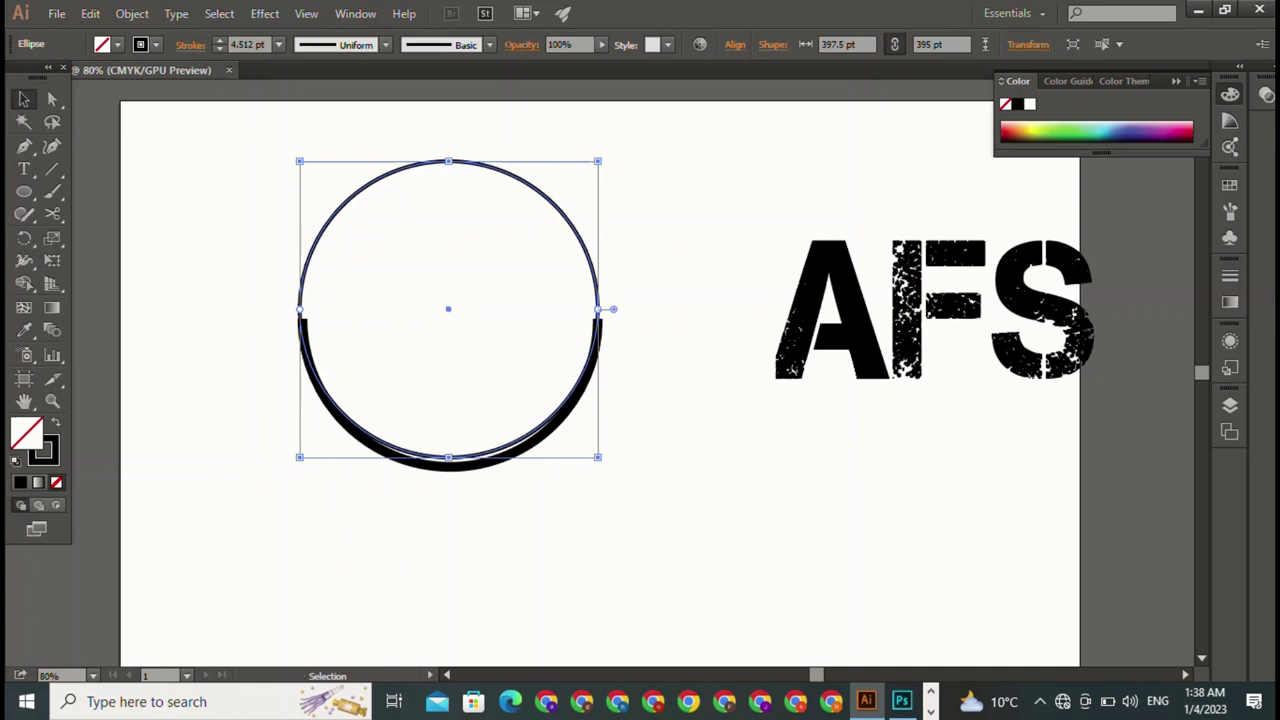
Nudge the thin circle down until the thick arc hugs its lower half
key("shift+Down")
left_click_drag(448, 309, 452, 316)
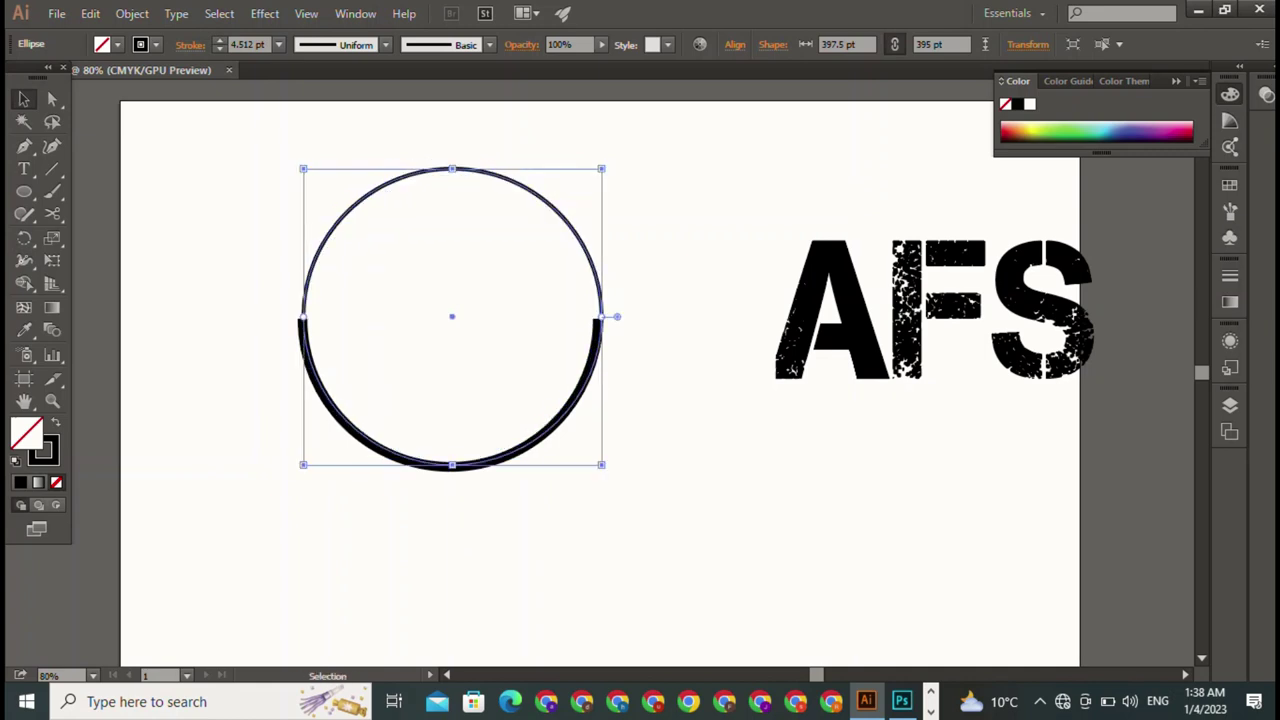
key("ctrl+shift+a")
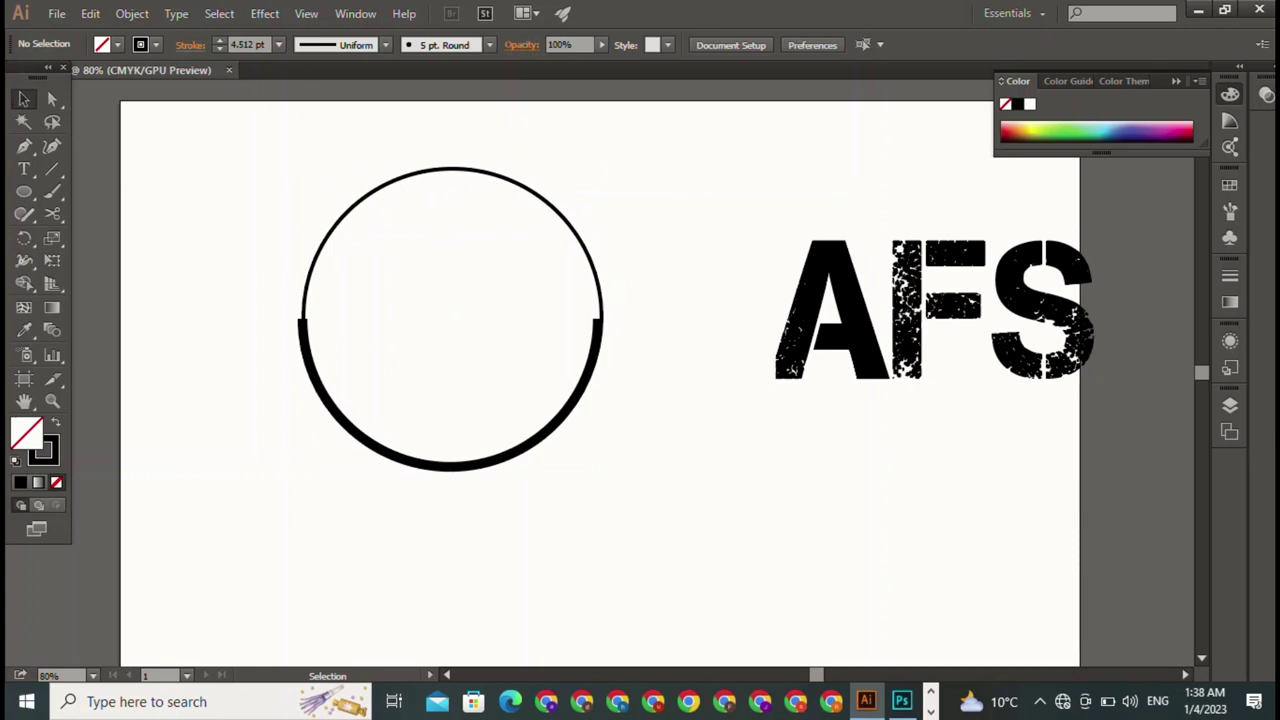
key("ctrl+z")
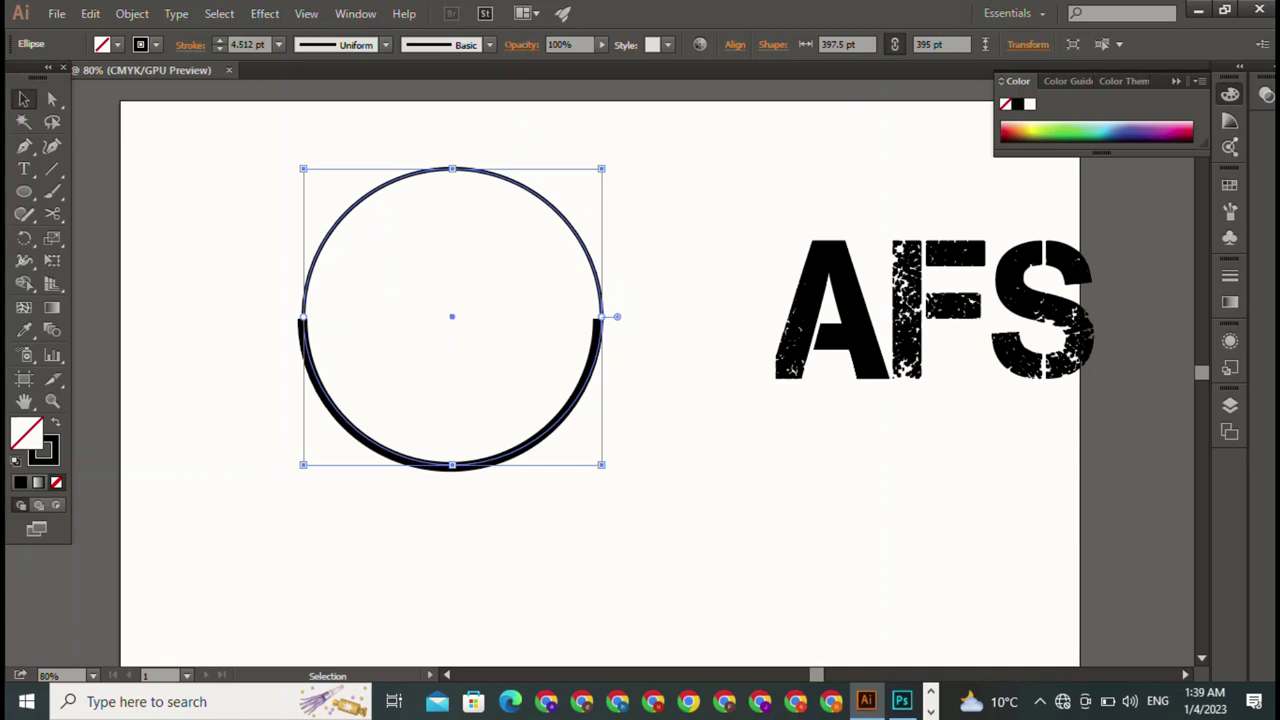
key("ctrl+h")
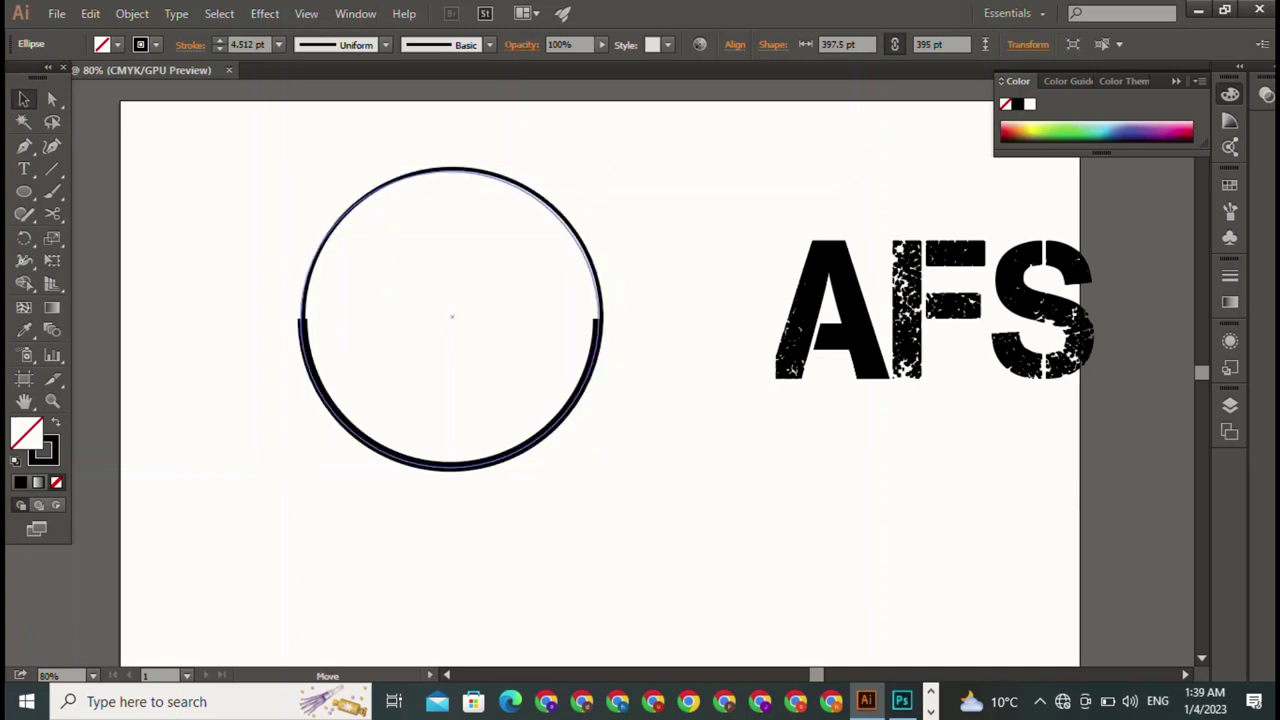
left_click_drag(452, 317, 449, 319)
key("ctrl+shift+a")
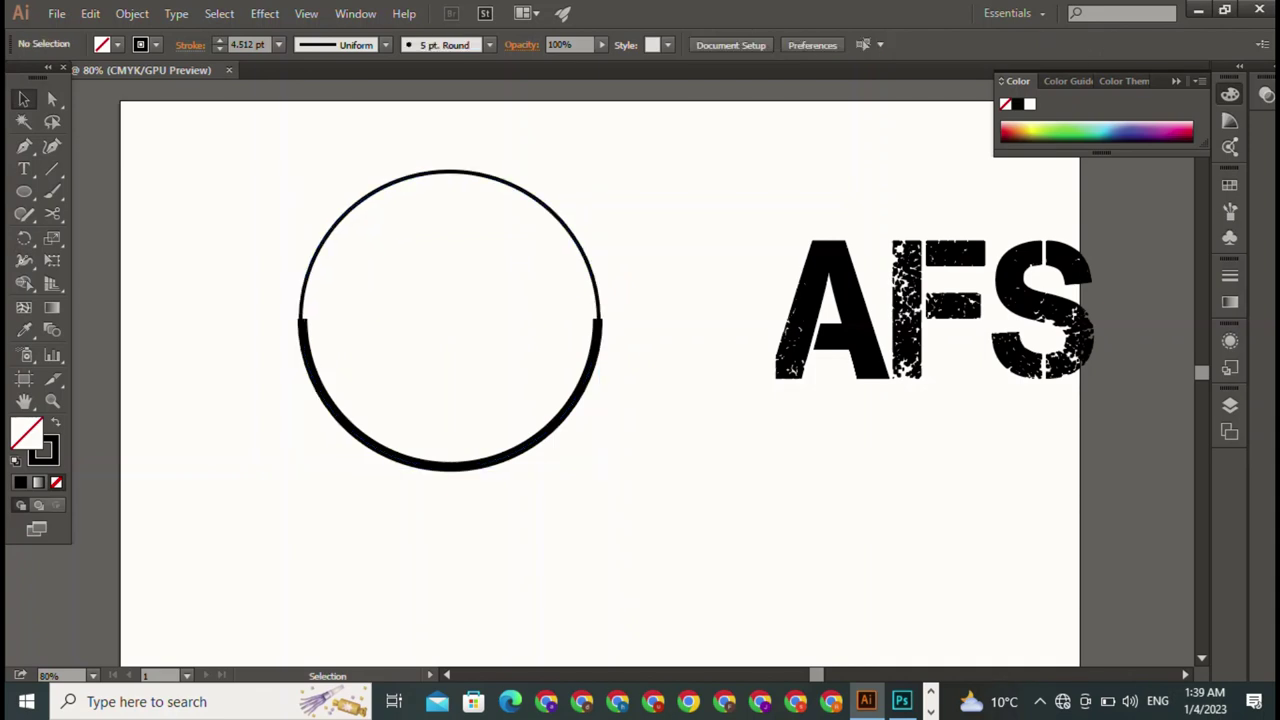
Move 'AFS' into the ring, shrink it to about 210.59 pt and centre it above the arc
left_click_drag(850, 300, 389, 308)
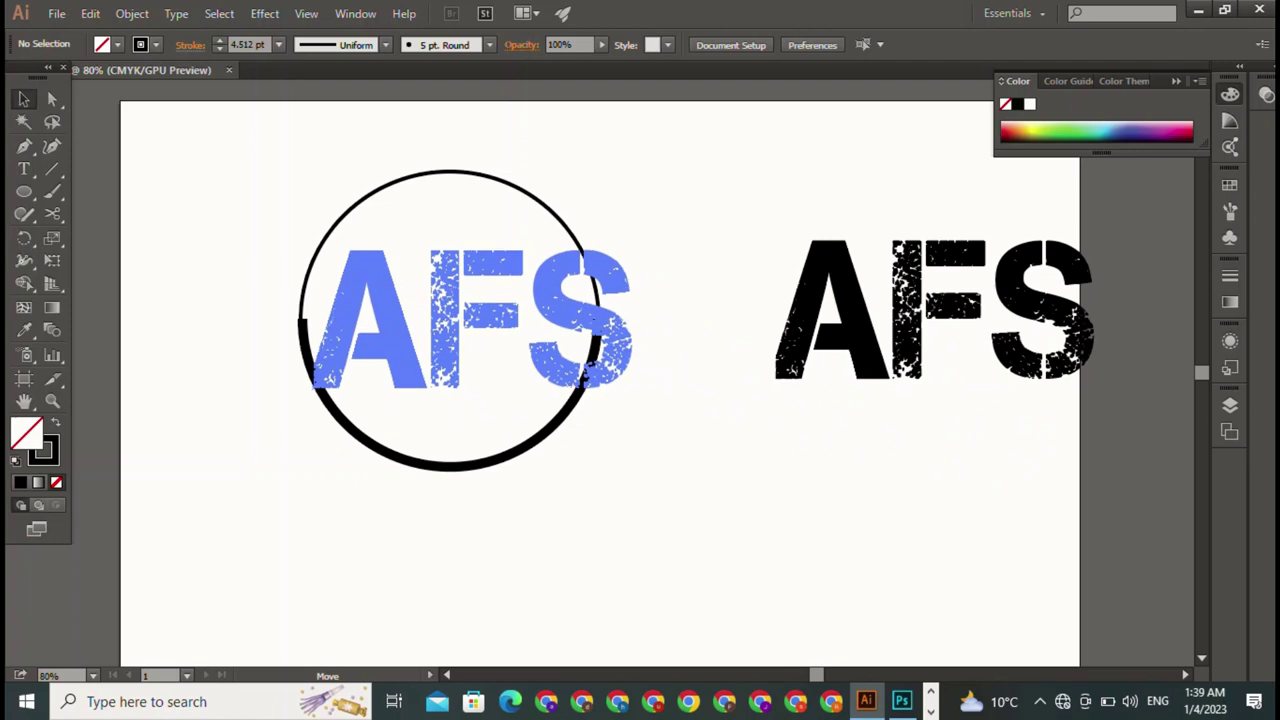
left_click_drag(635, 220, 573, 262)
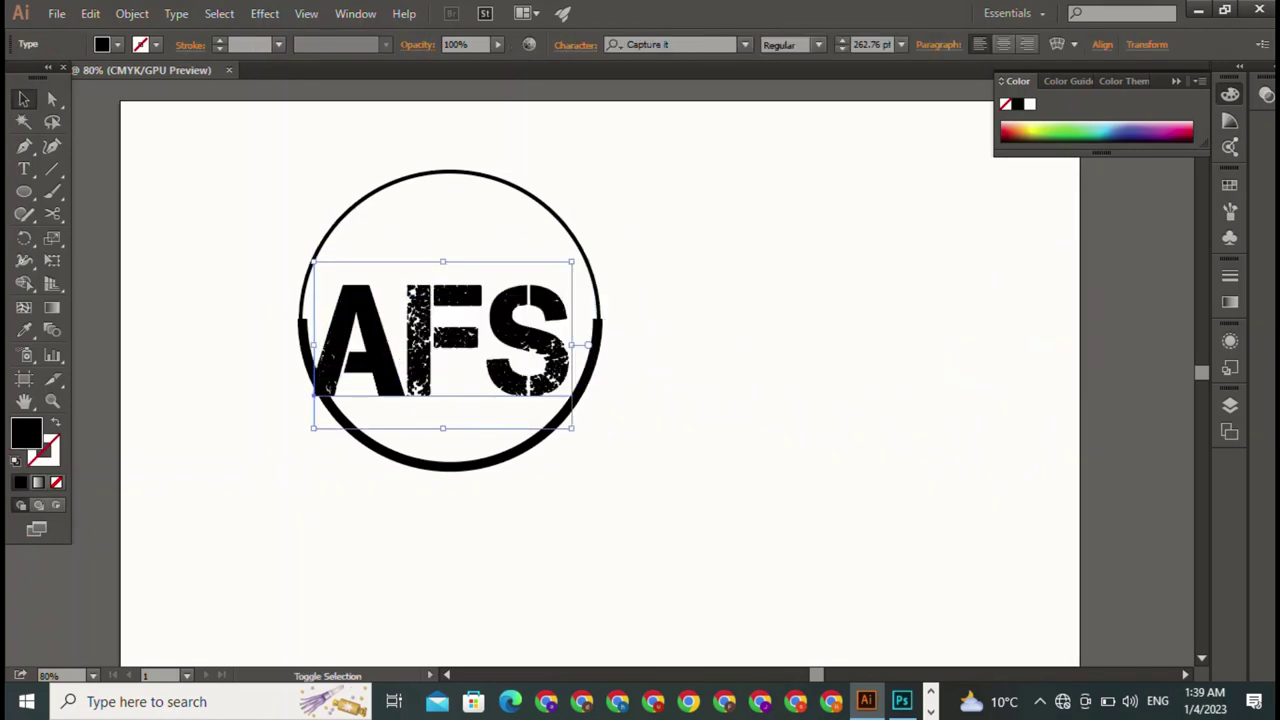
left_click_drag(450, 330, 458, 293)
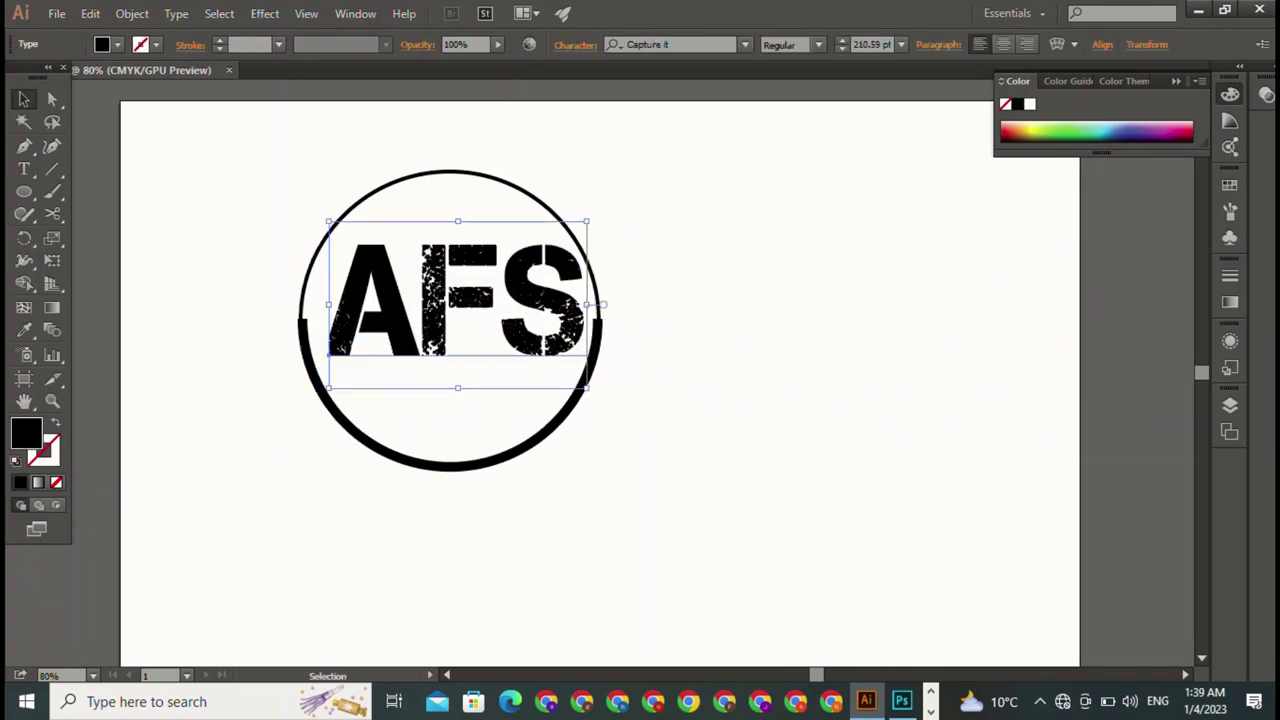
key("ctrl+shift+a")
key("ctrl+z")
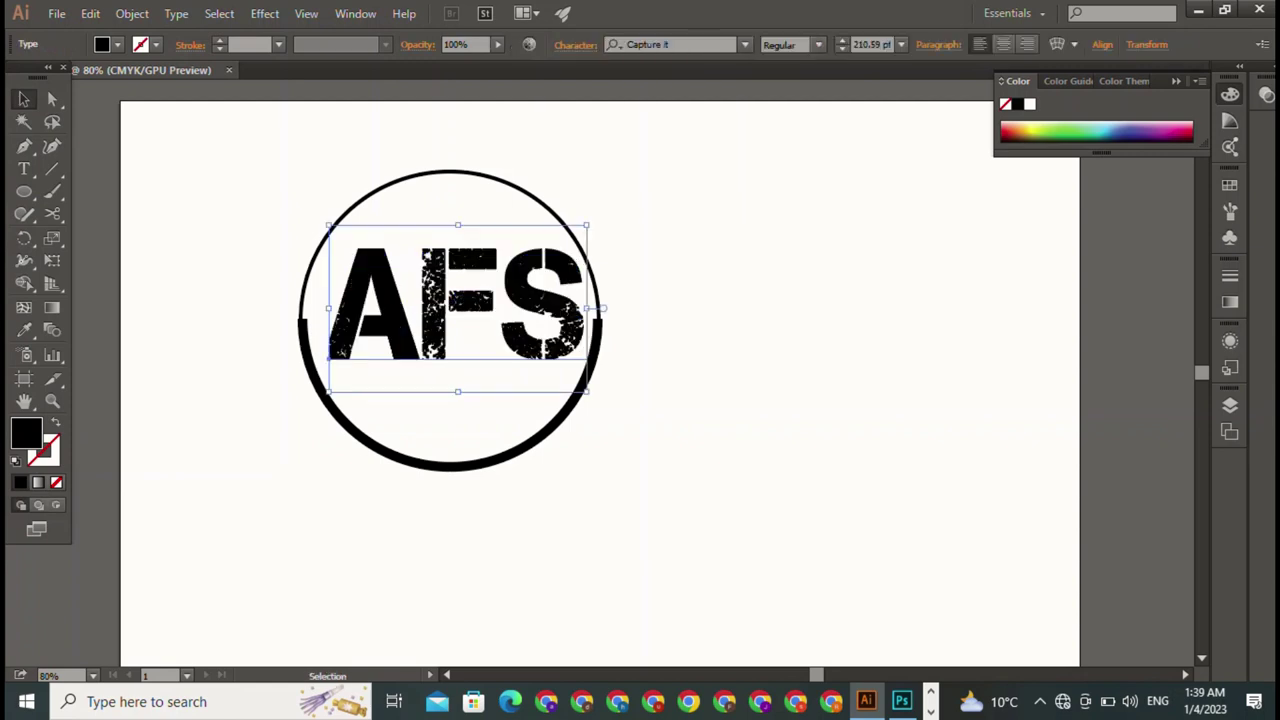
key("ctrl+shift+a")
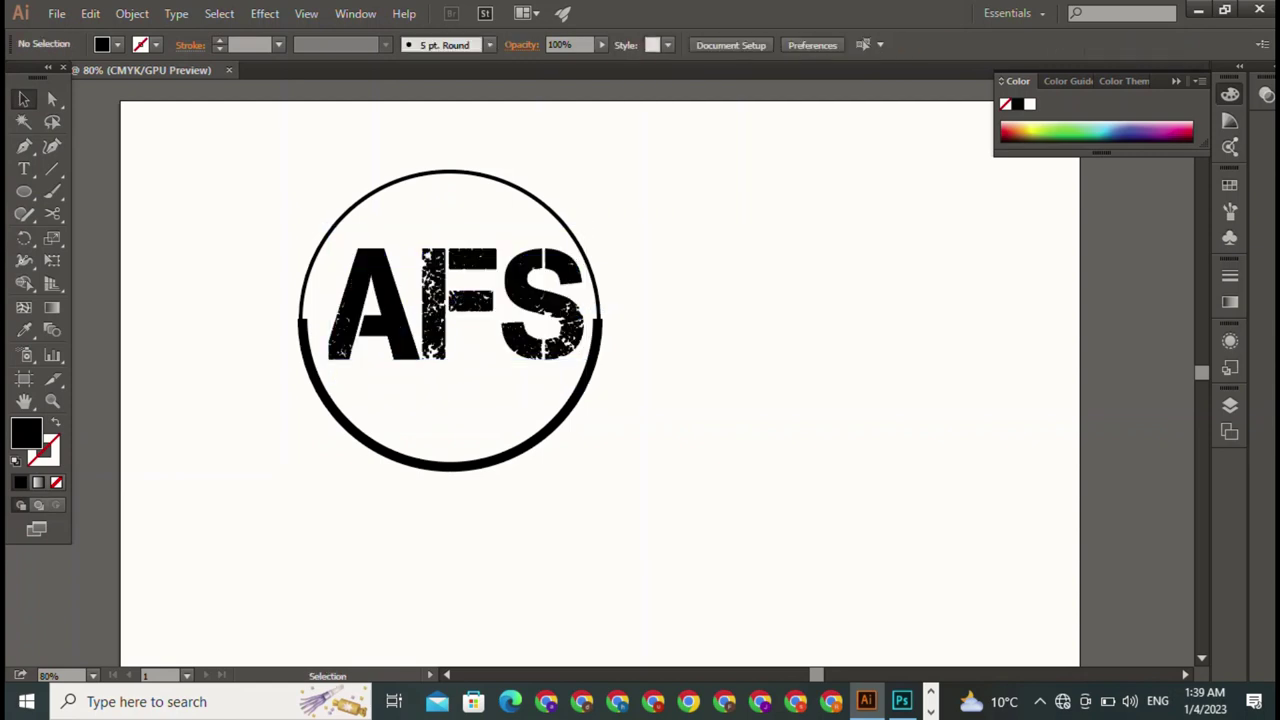